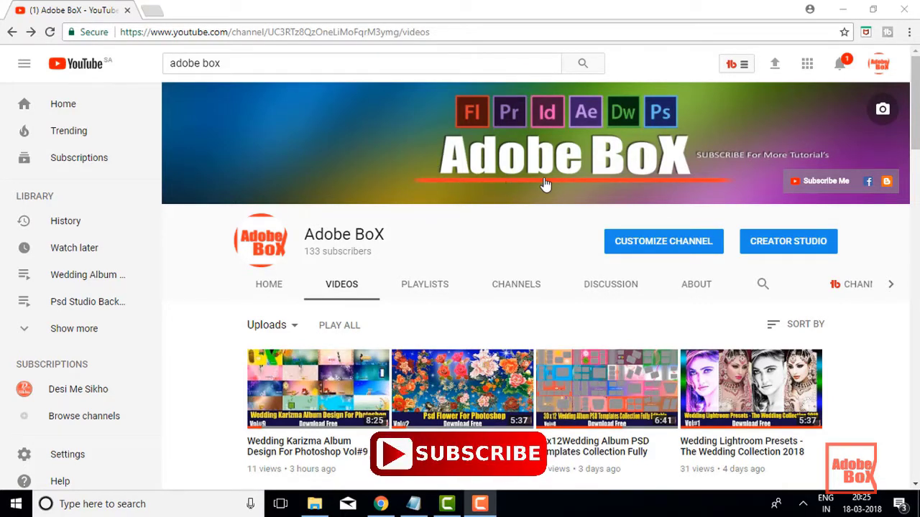
Step: Scroll the Adobe BoX uploads grid down to the oldest videos and partway back up
scroll(472, 324, down, 3)
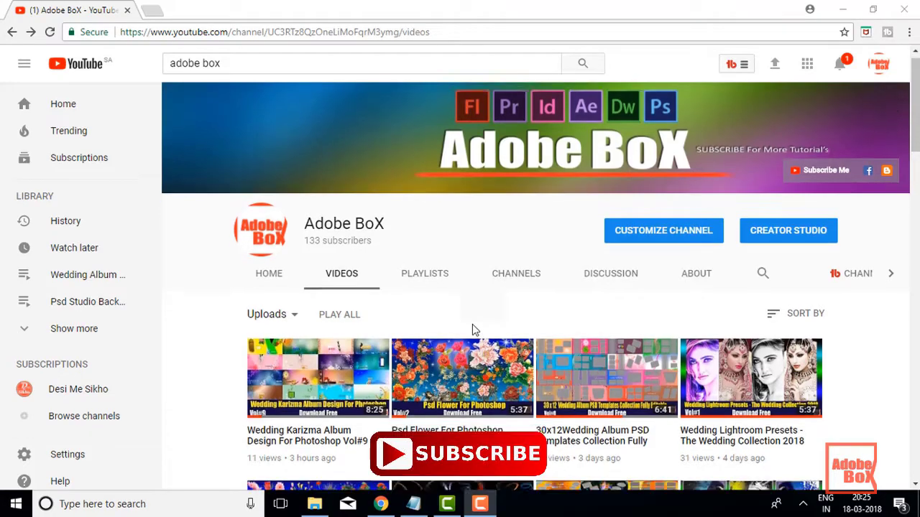
scroll(472, 328, down, 1)
scroll(473, 329, down, 2)
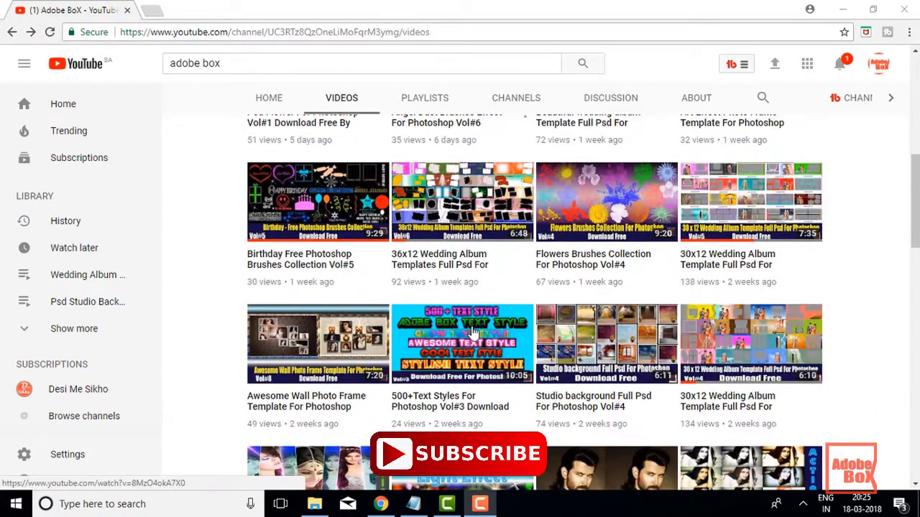
scroll(472, 330, down, 3)
scroll(473, 330, down, 3)
scroll(472, 330, down, 4)
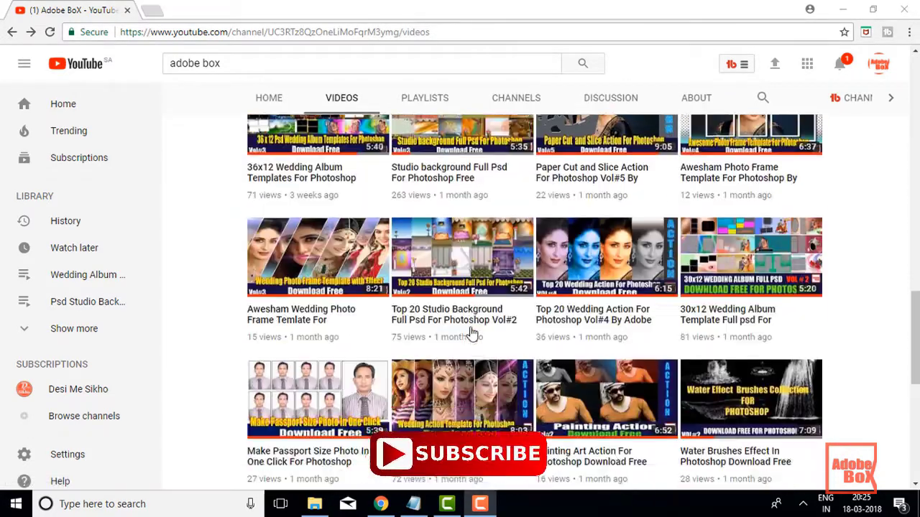
scroll(472, 331, down, 2)
scroll(472, 332, down, 2)
scroll(470, 334, down, 1)
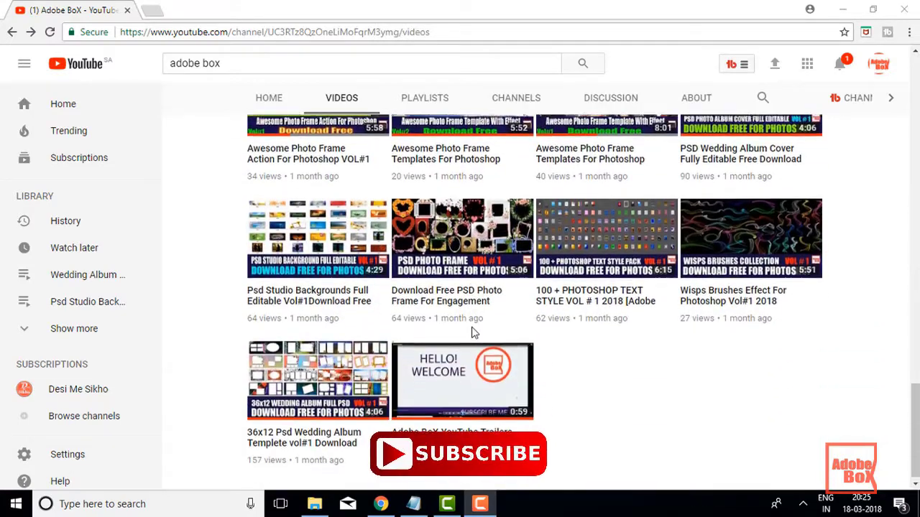
scroll(470, 327, up, 2)
scroll(472, 322, up, 2)
scroll(473, 321, up, 2)
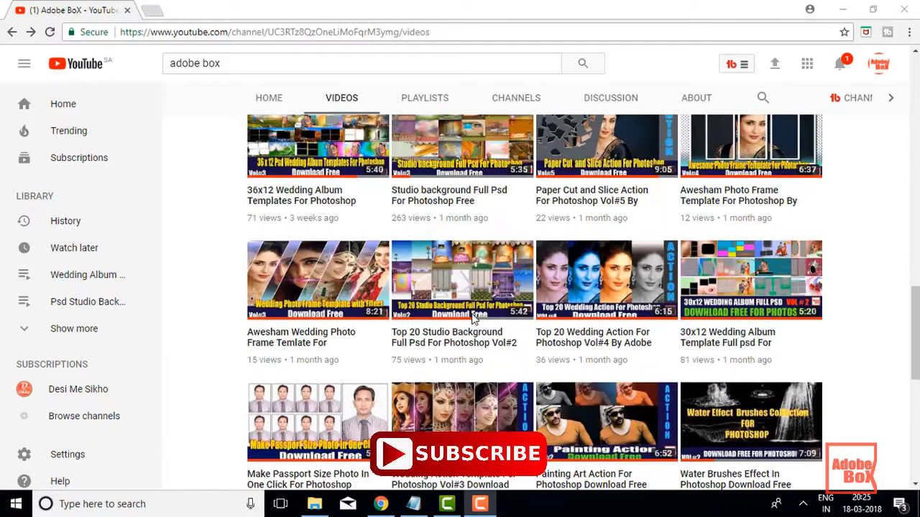
scroll(475, 314, up, 3)
scroll(474, 314, up, 1)
scroll(469, 320, up, 2)
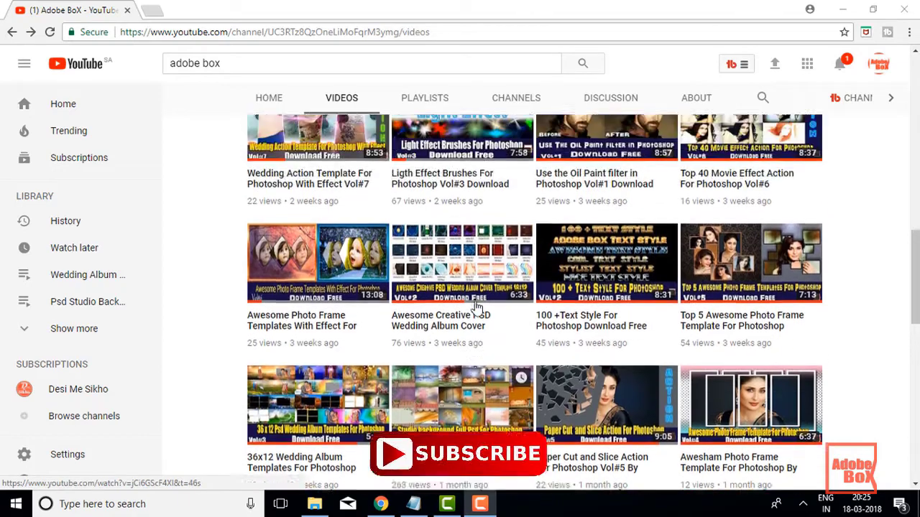
Step: Open the Wedding Album Cover video and follow its description's blogspot Download Free link
click(464, 327)
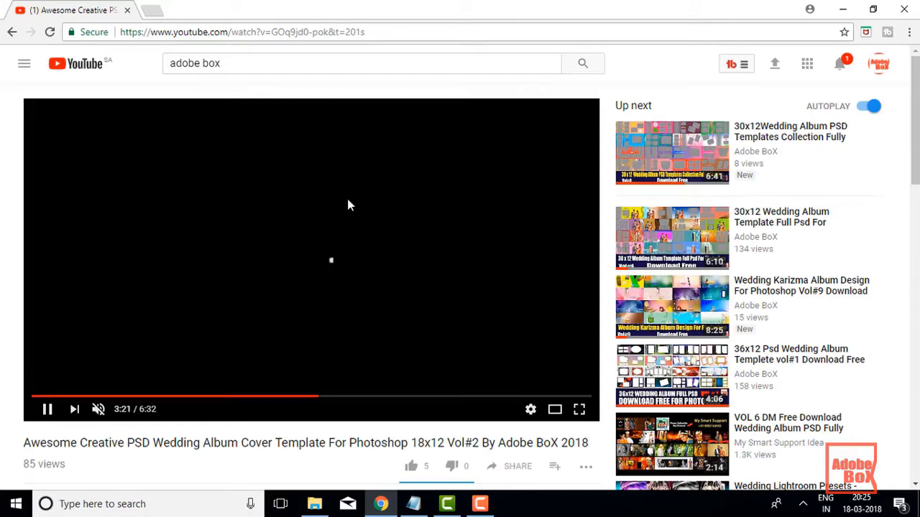
scroll(343, 198, down, 2)
scroll(337, 203, down, 1)
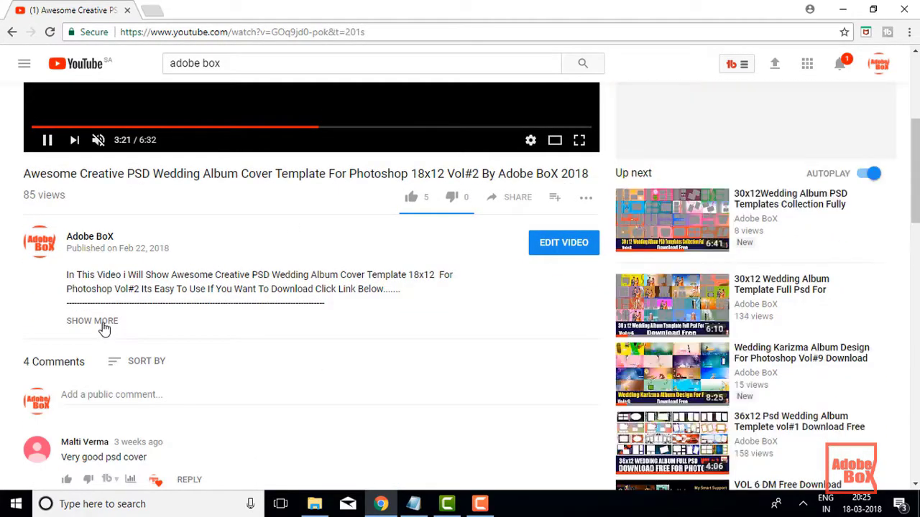
click(104, 324)
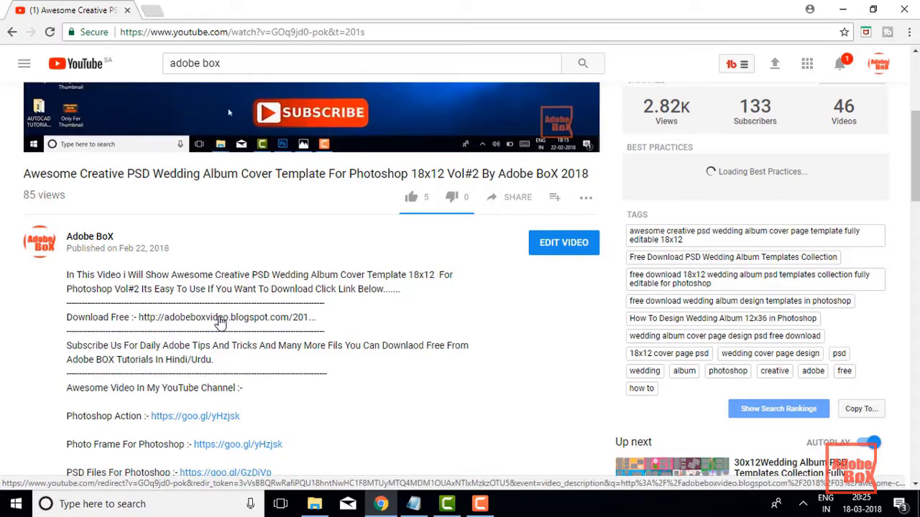
click(221, 323)
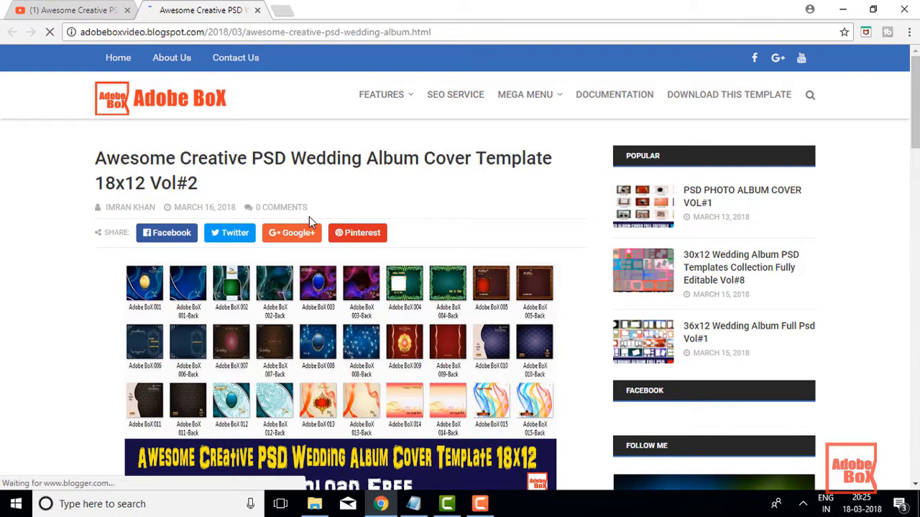
Step: Scroll past the system requirements and use the orange DOWNLOAD button to reach Sub2Unlock
scroll(310, 216, down, 1)
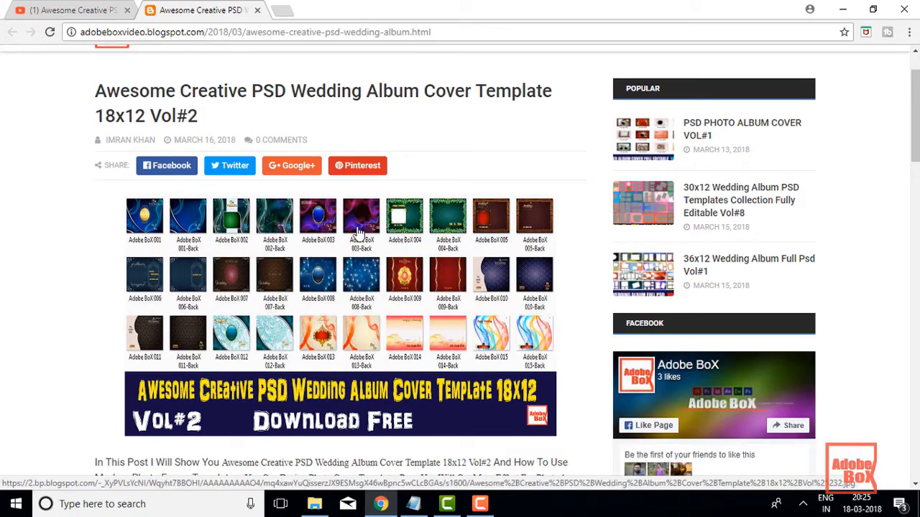
scroll(357, 233, down, 1)
scroll(352, 237, down, 2)
scroll(392, 221, down, 1)
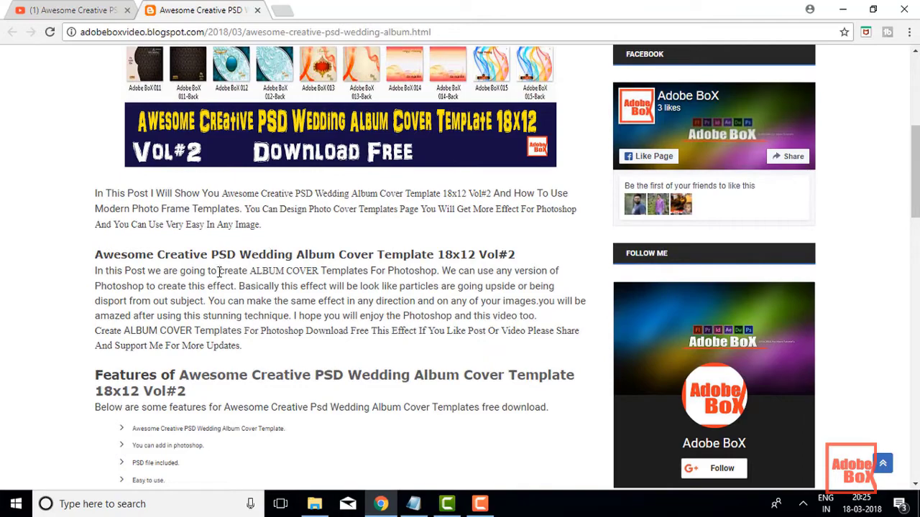
scroll(218, 275, down, 1)
scroll(219, 274, down, 1)
scroll(219, 275, down, 3)
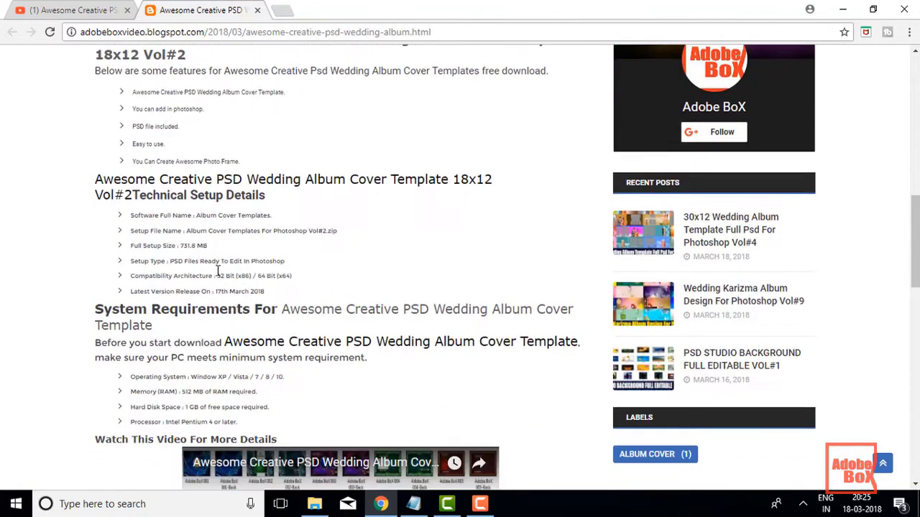
scroll(219, 275, down, 3)
scroll(218, 275, down, 2)
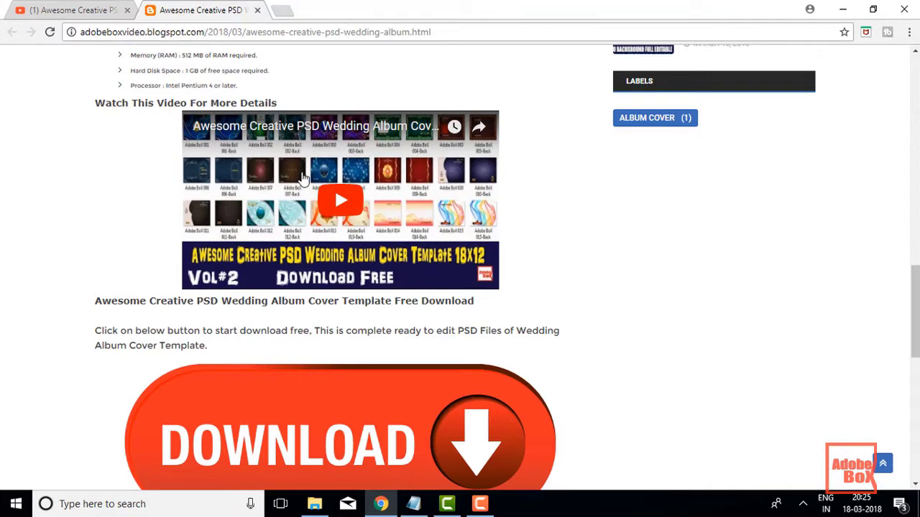
scroll(297, 180, down, 1)
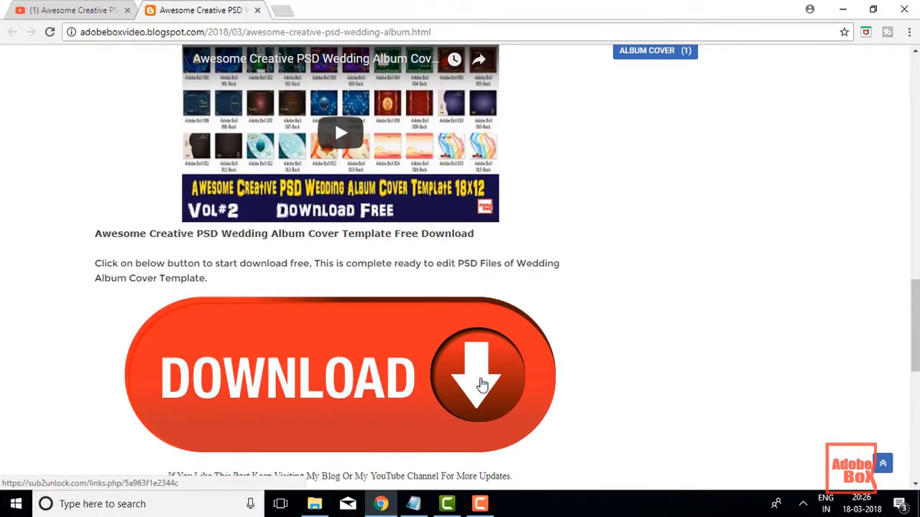
click(482, 385)
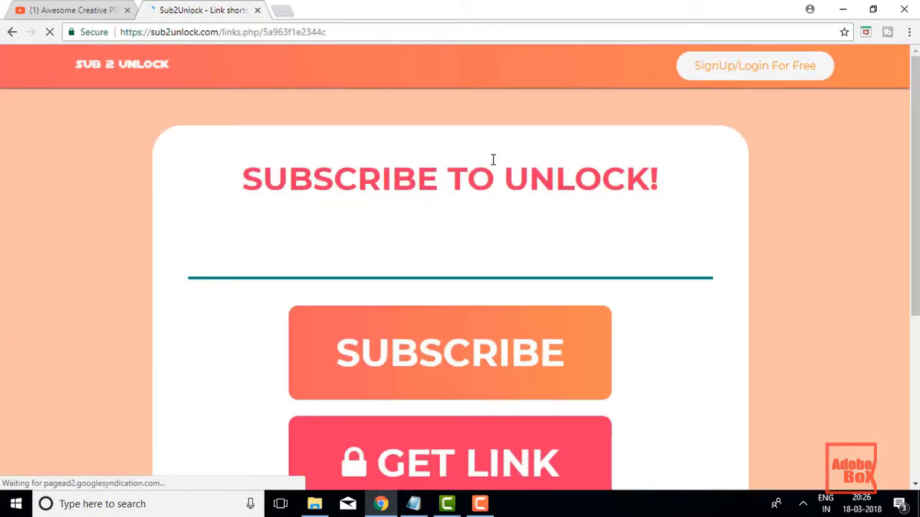
Step: Subscribe to Adobe BoX via Sub2Unlock, then open the unlocked GET LINK to MEGA
scroll(363, 179, down, 1)
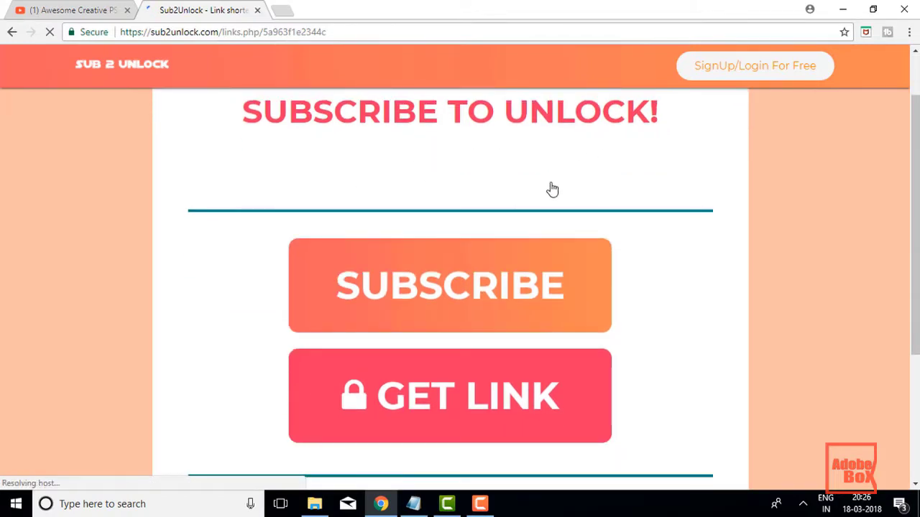
click(438, 402)
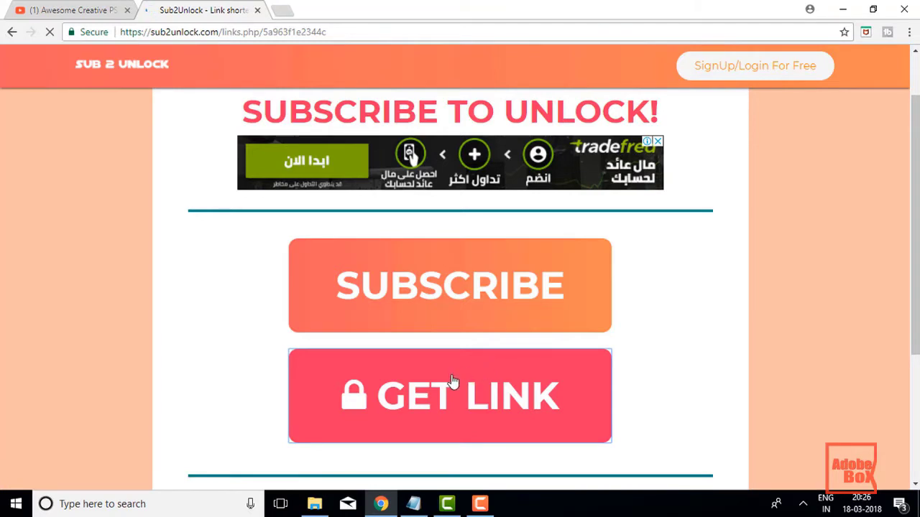
click(493, 288)
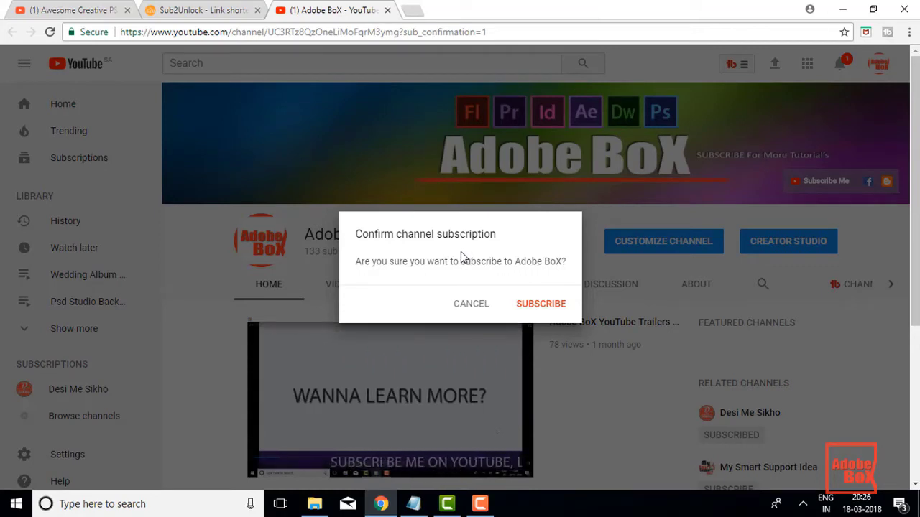
click(540, 305)
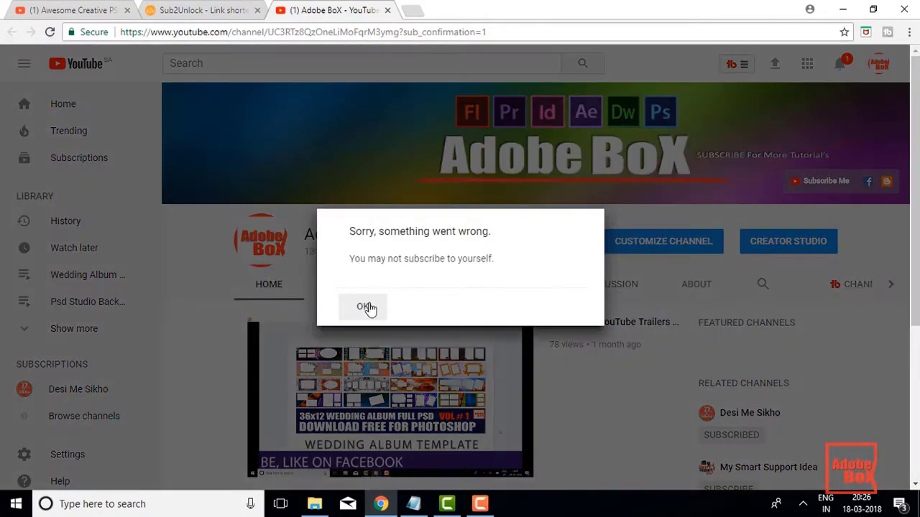
click(368, 307)
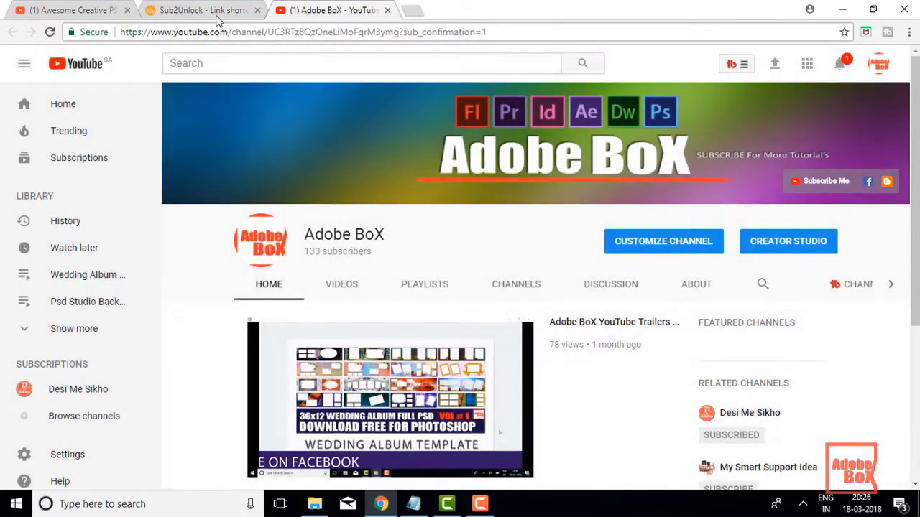
click(206, 11)
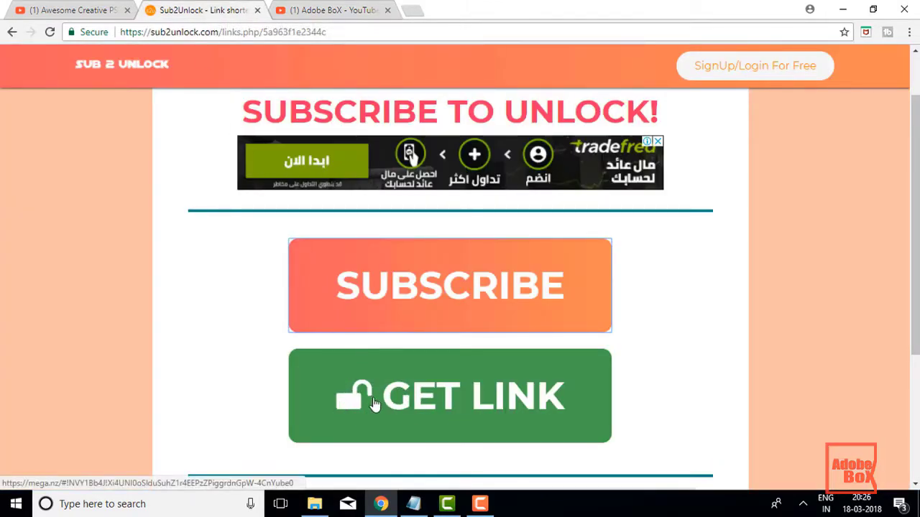
click(451, 390)
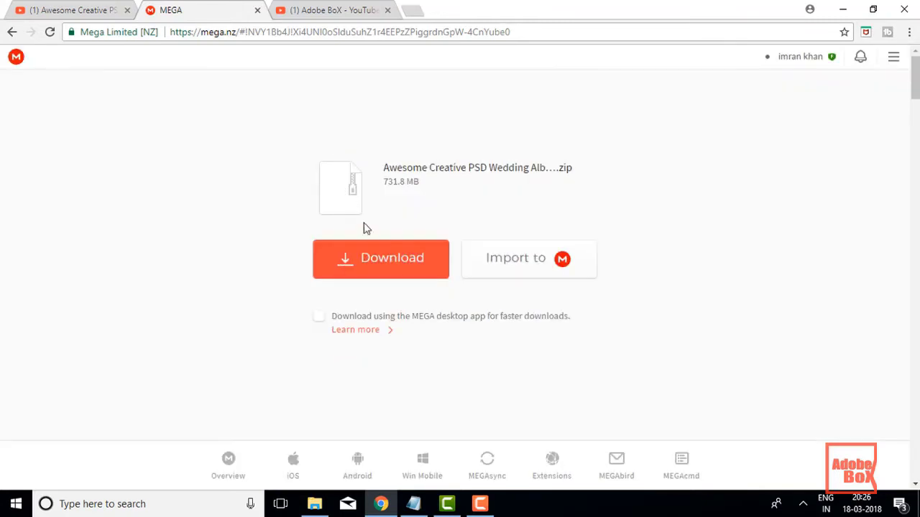
Step: Download the 731.8 MB wedding album zip from the MEGA page
click(381, 263)
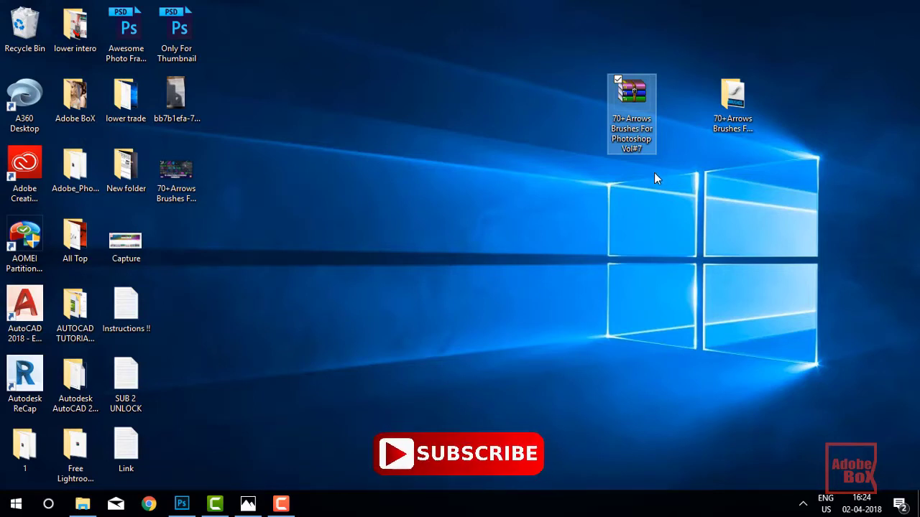
Step: Extract the password-protected Vol#7 arrows archive here, replacing files, and open the extracted folder
right_click(633, 85)
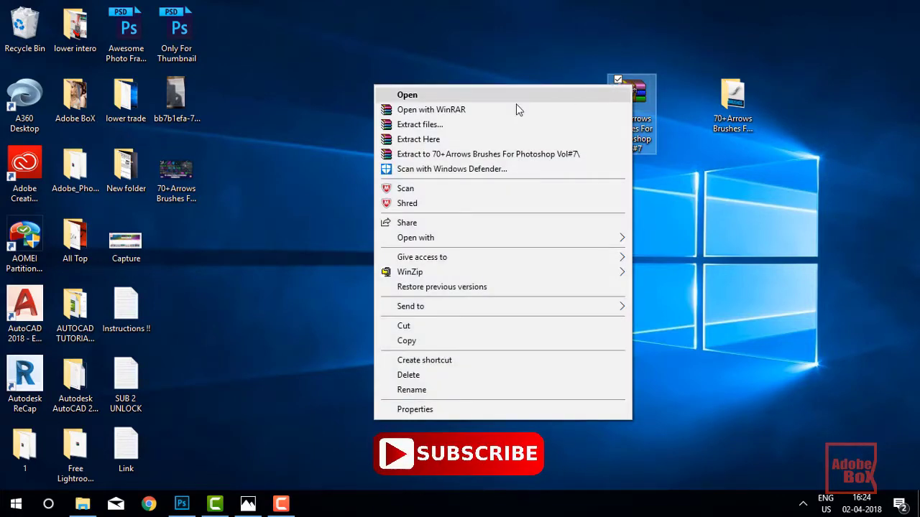
click(425, 140)
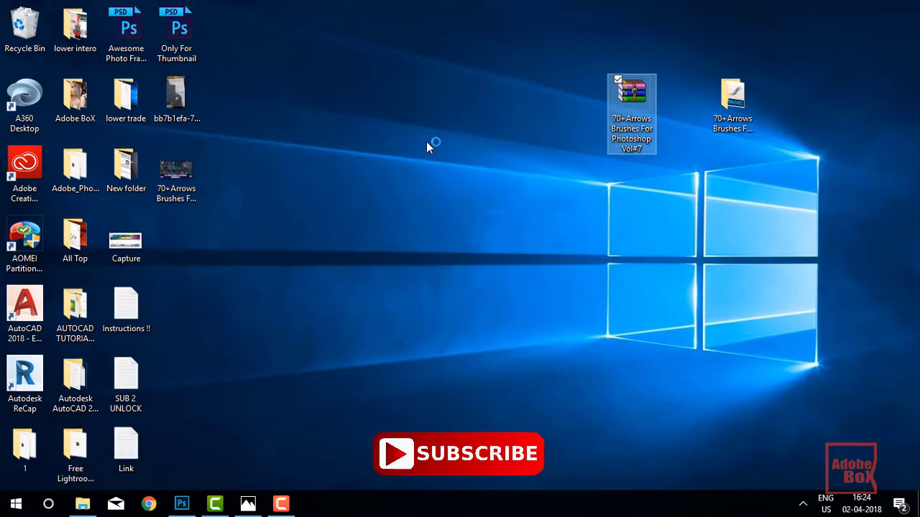
key(Return)
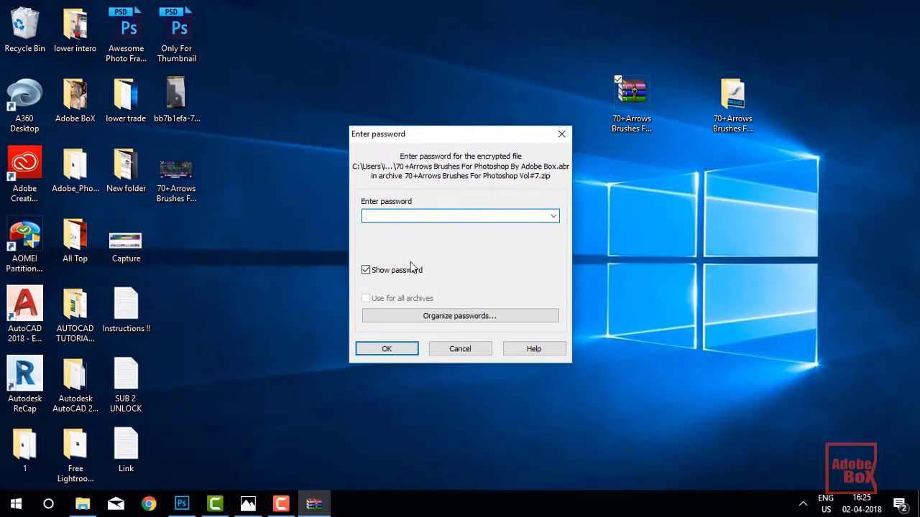
mouse_move(732, 104)
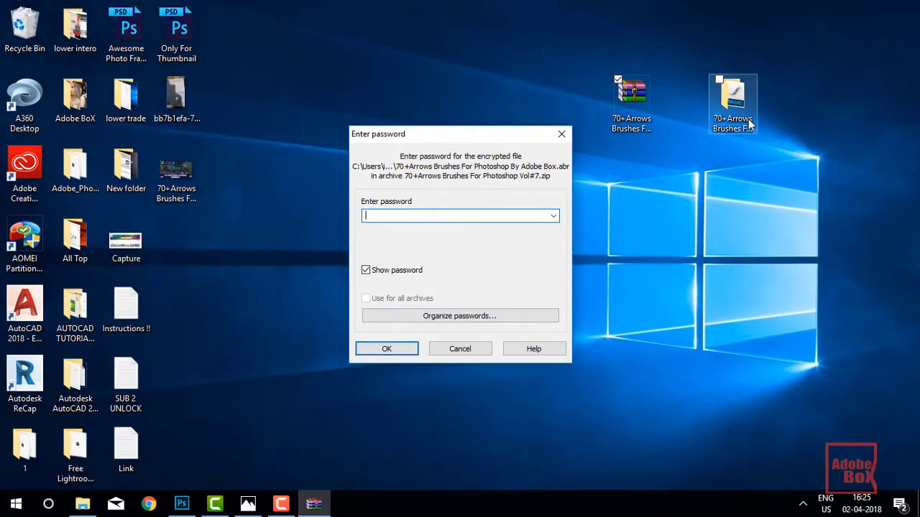
click(407, 350)
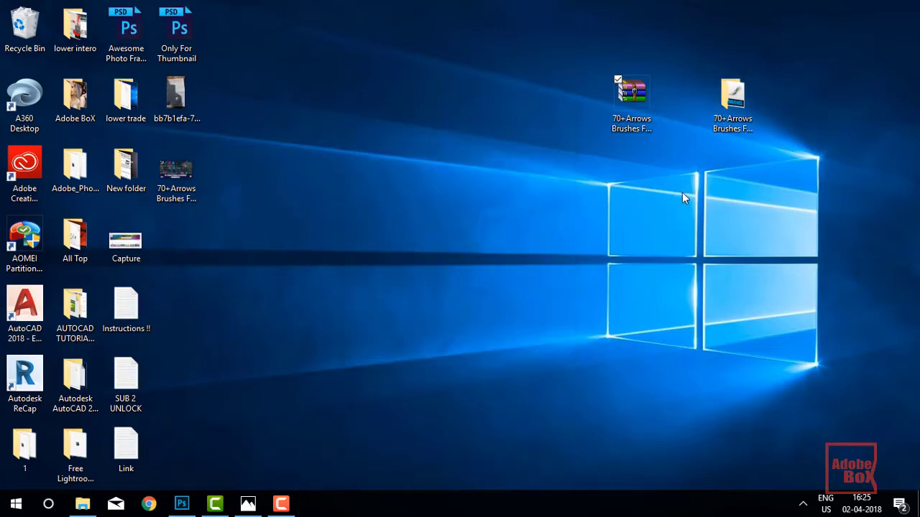
double_click(734, 96)
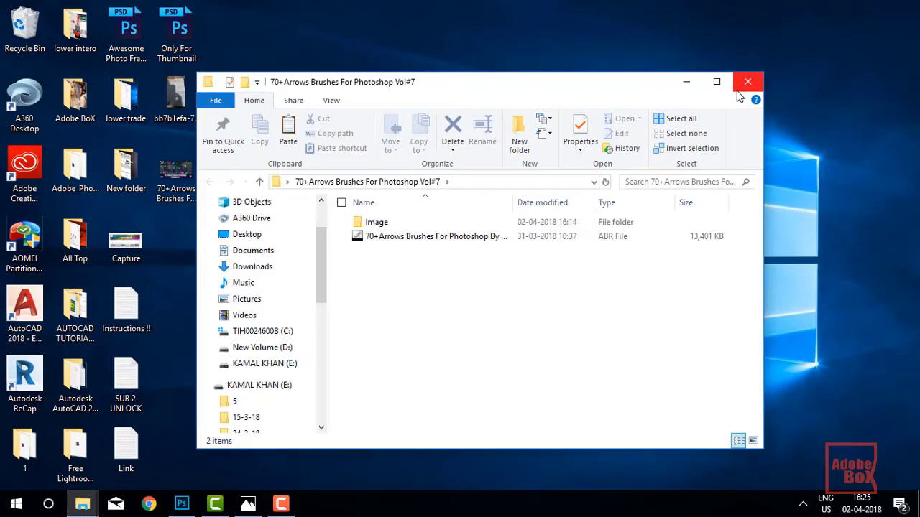
Step: Select the ABR brush file and view the 001.JPG arrow preview in Photos
click(419, 237)
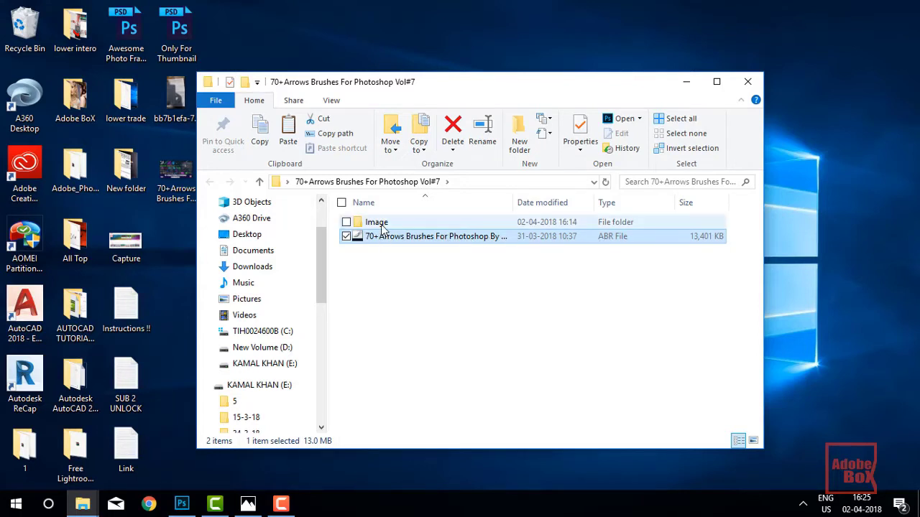
click(250, 502)
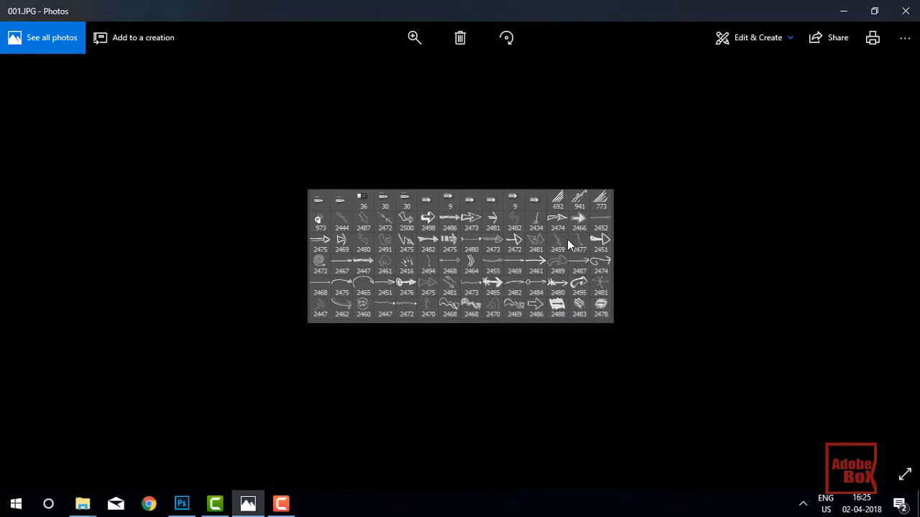
Step: Step through the 002 and 003 arrow previews, then switch to Photoshop
click(889, 256)
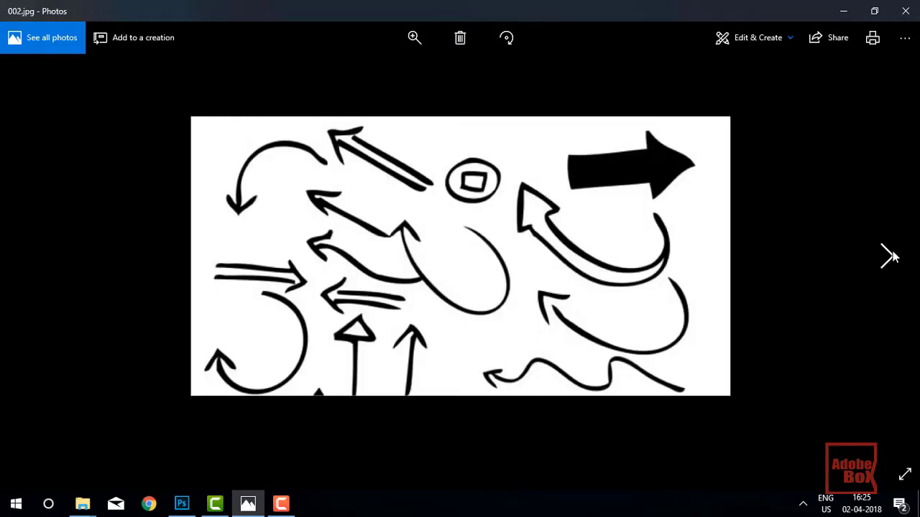
click(891, 256)
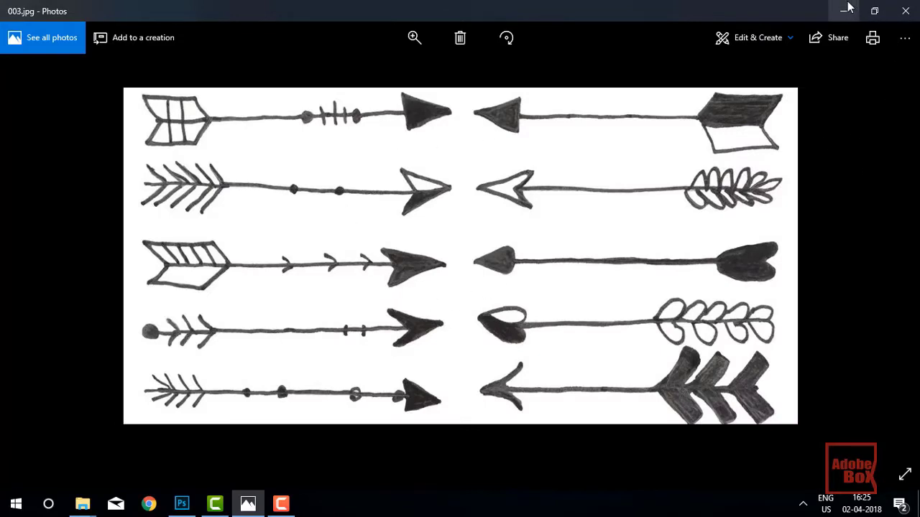
click(186, 499)
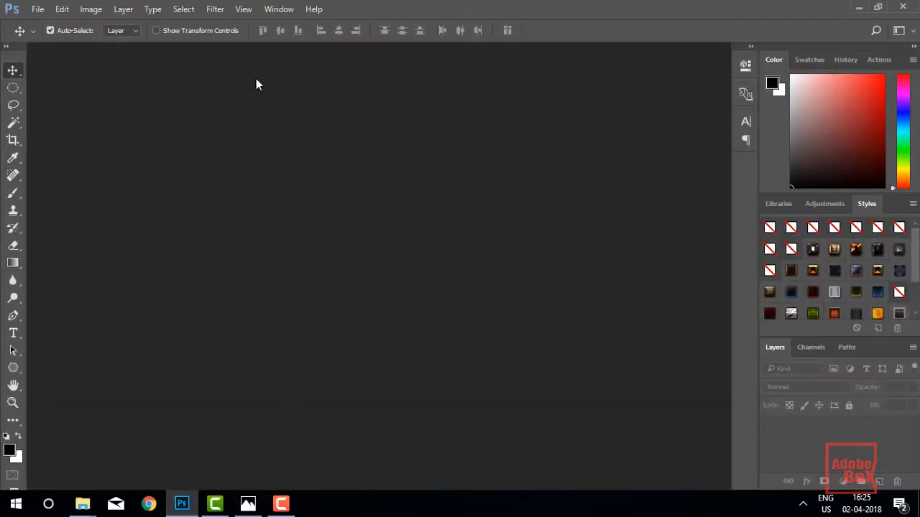
Step: Load the Desktop 70+ Arrows Brushes Vol#7 ABR file into Brushes via Preset Manager
click(63, 9)
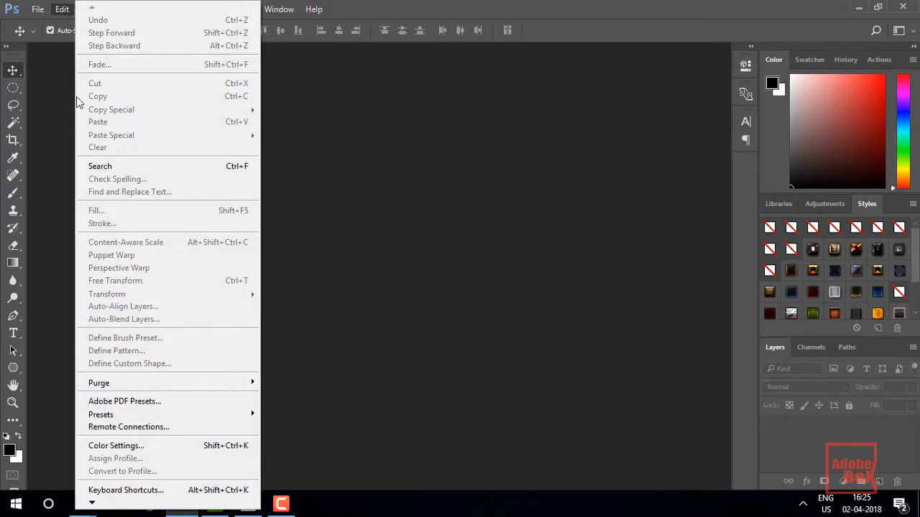
mouse_move(166, 414)
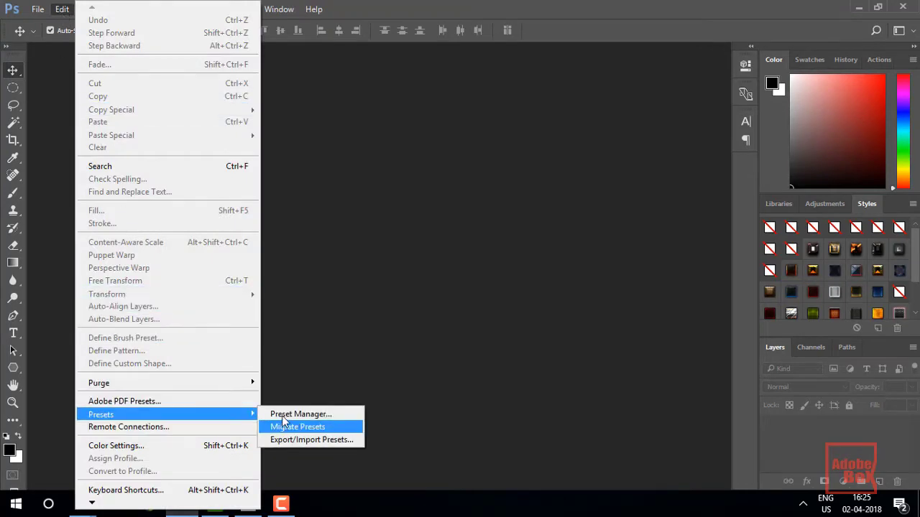
click(285, 414)
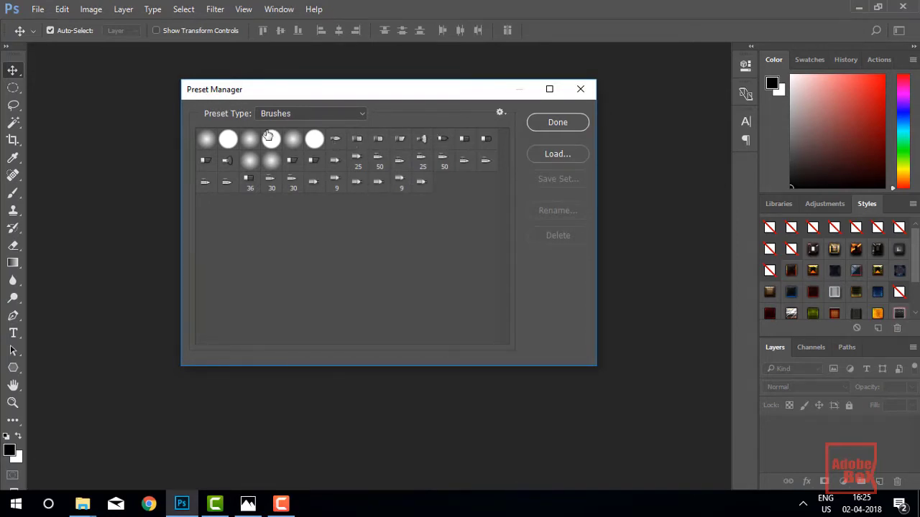
click(361, 113)
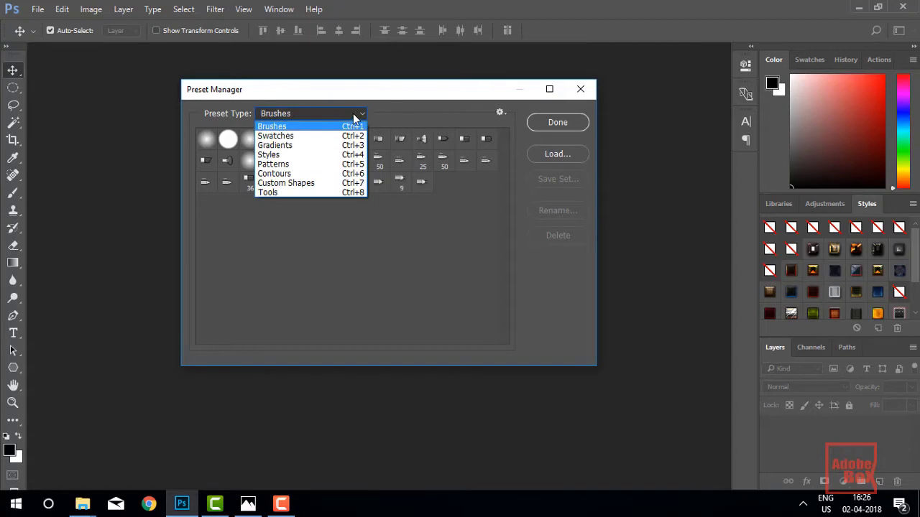
click(359, 115)
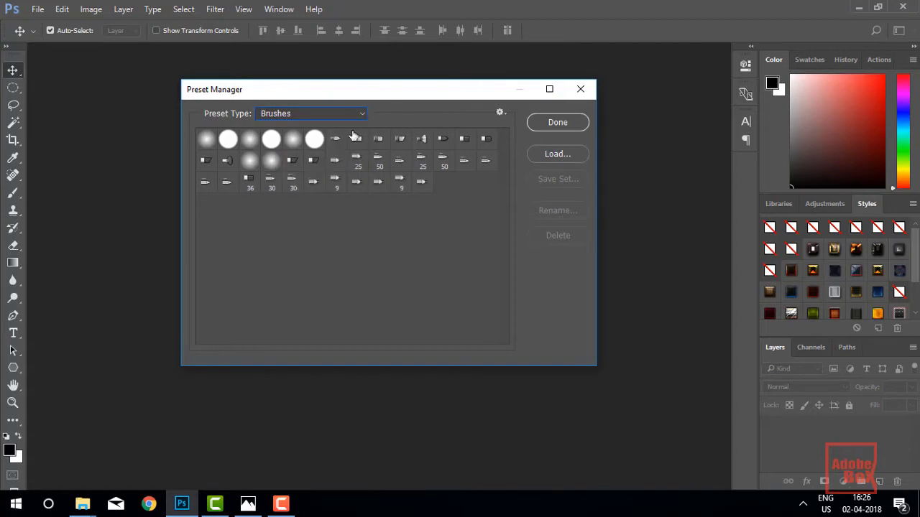
click(555, 154)
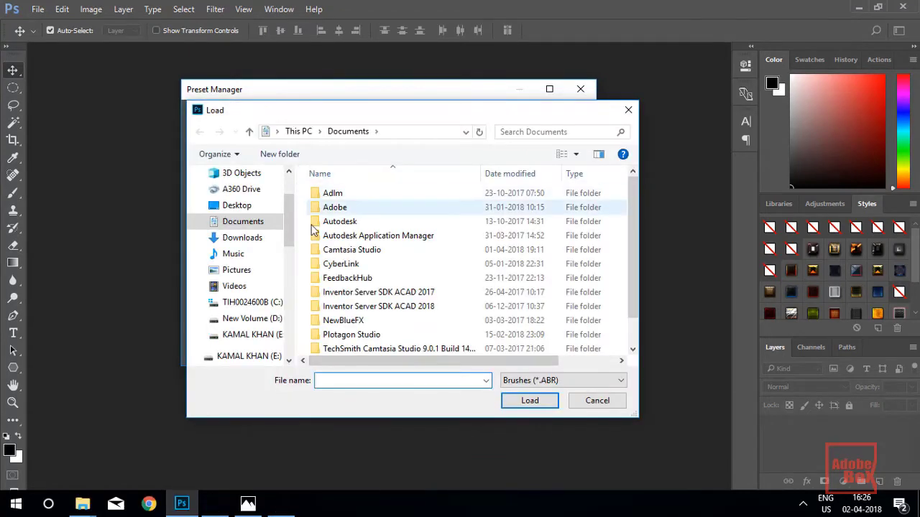
click(228, 207)
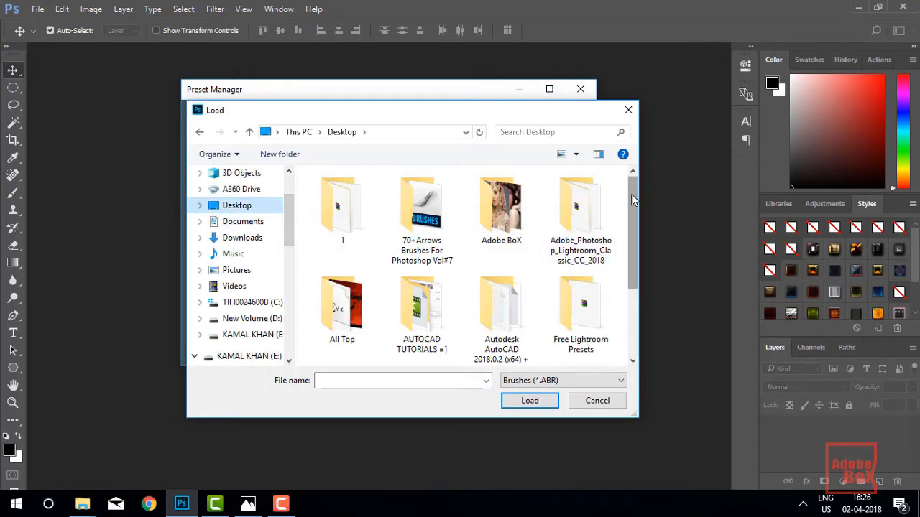
mouse_move(631, 195)
mouse_down()
mouse_move(630, 279)
mouse_move(632, 195)
mouse_up()
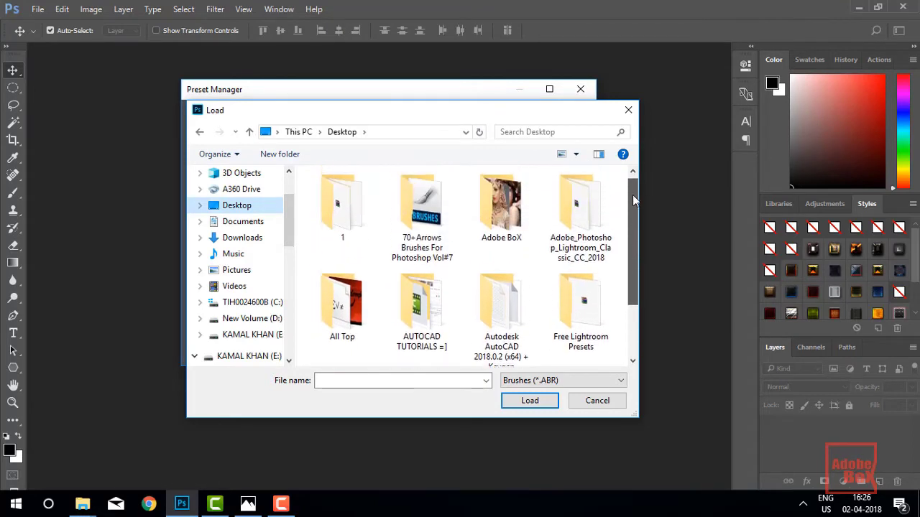
double_click(423, 206)
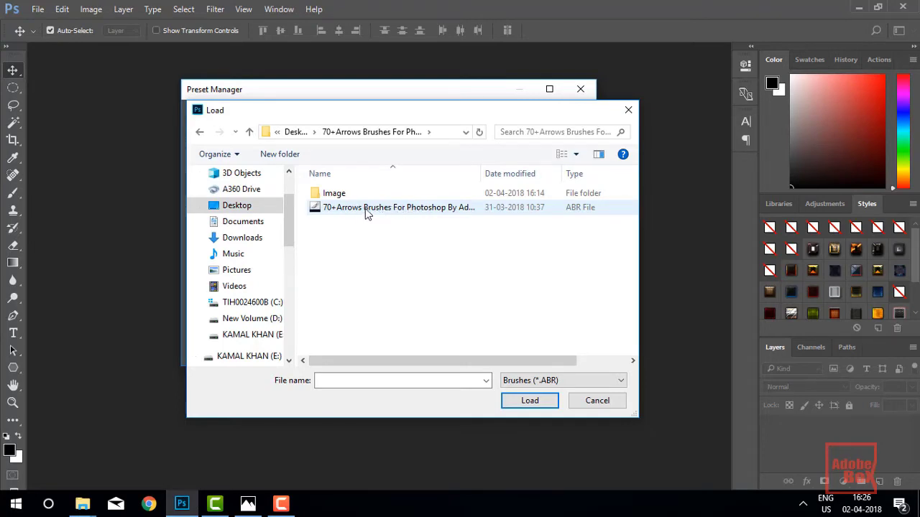
click(366, 211)
click(547, 402)
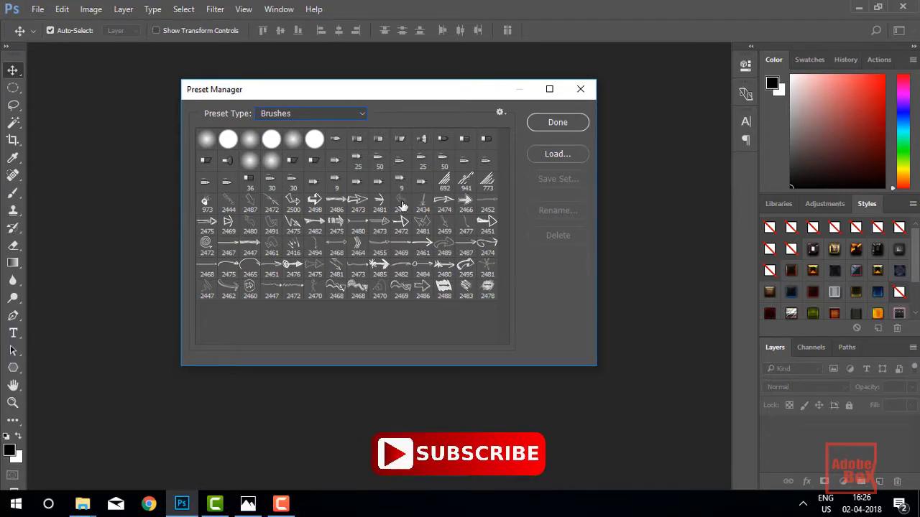
click(567, 123)
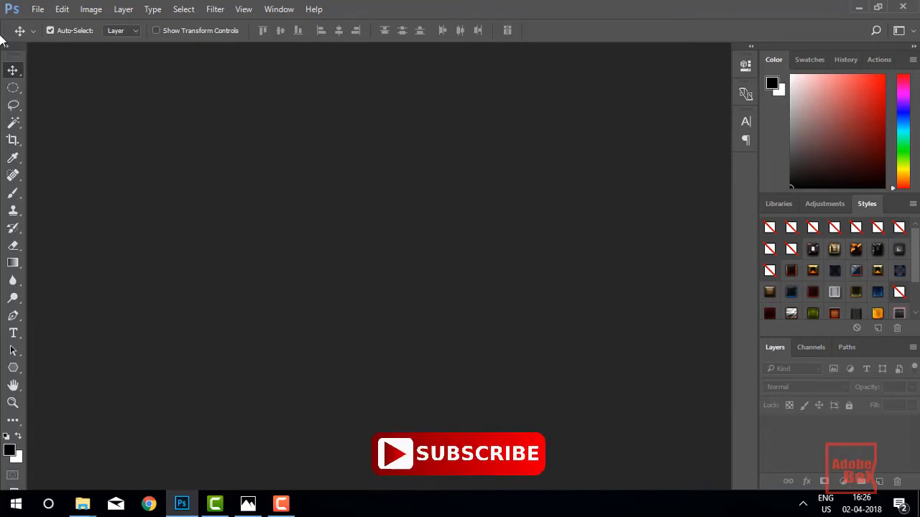
Step: Create a new 8 × 5 inch, 100 px/cm document with a White background
click(38, 9)
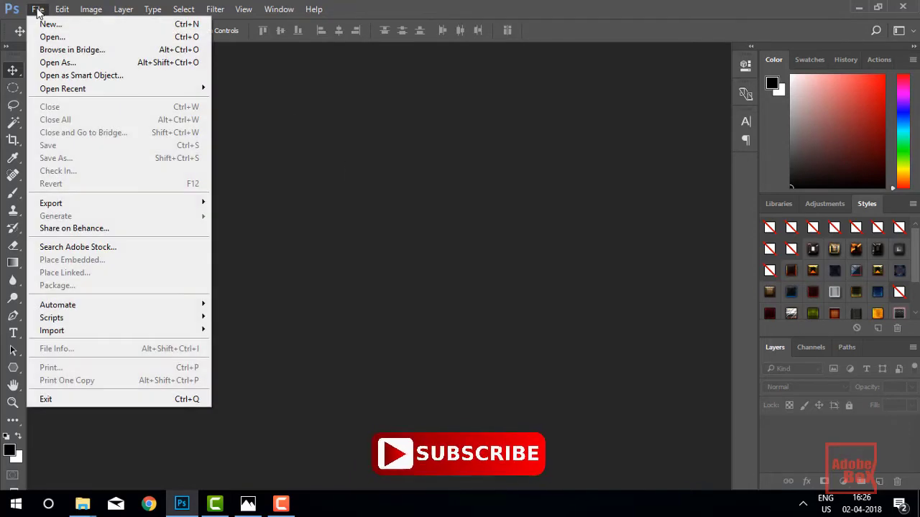
click(50, 24)
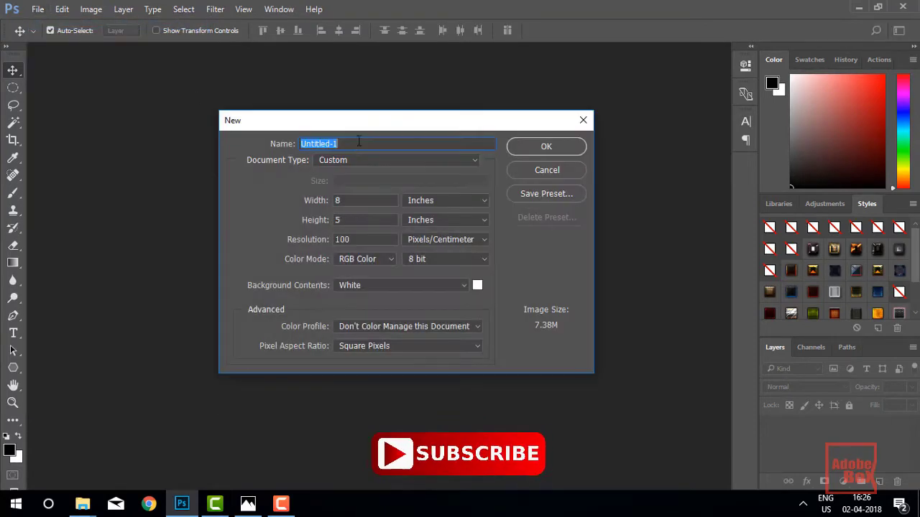
click(552, 145)
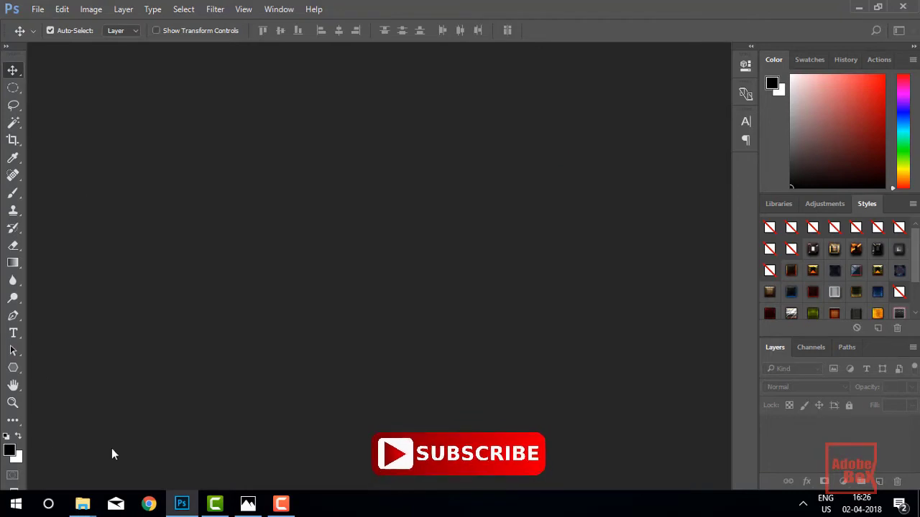
Step: Fill the background with salmon pink ff8989 and add an empty Layer 1 above it
click(12, 450)
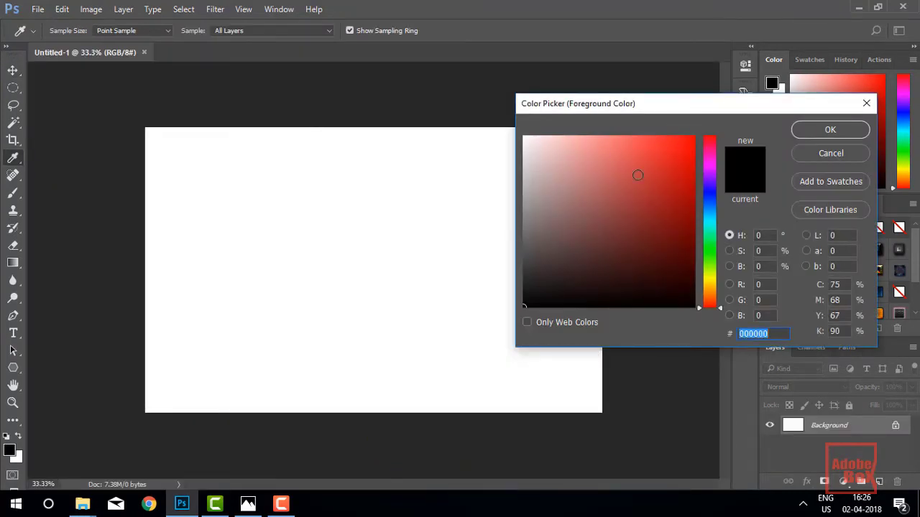
drag(637, 175, 602, 95)
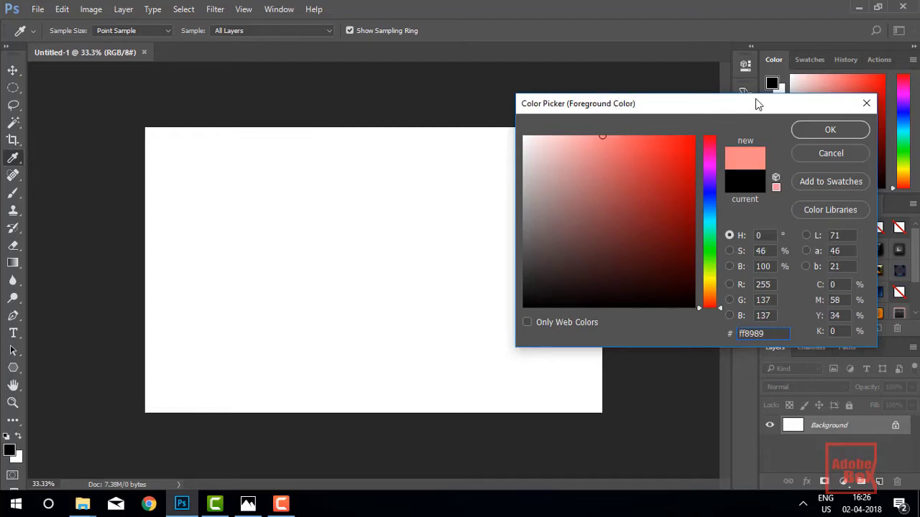
click(834, 132)
key(v)
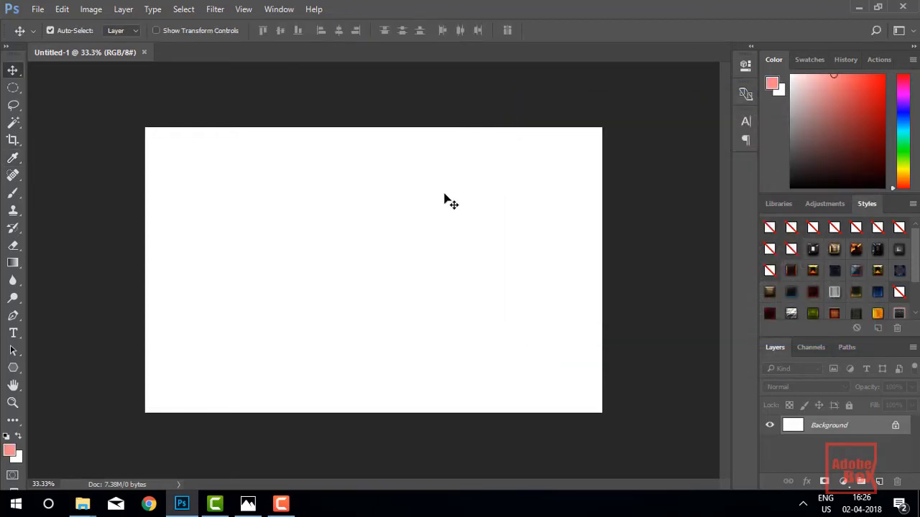
key(alt+BackSpace)
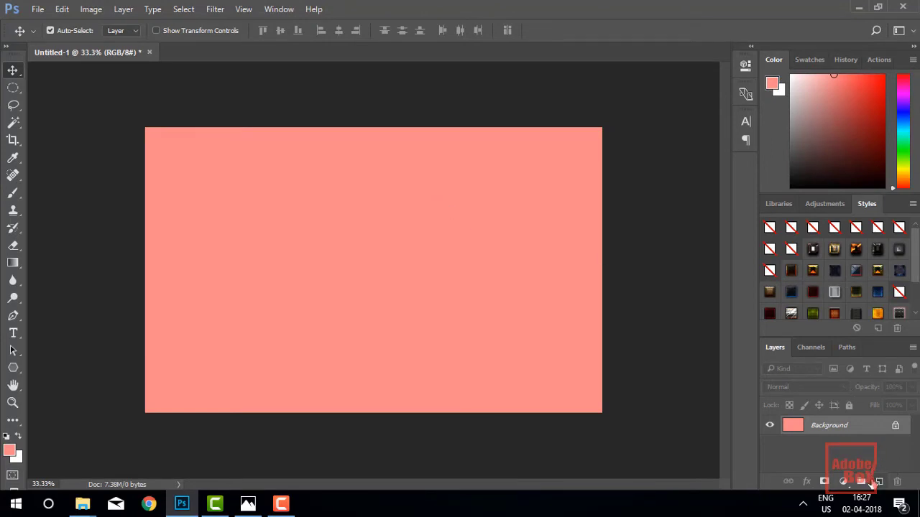
click(879, 482)
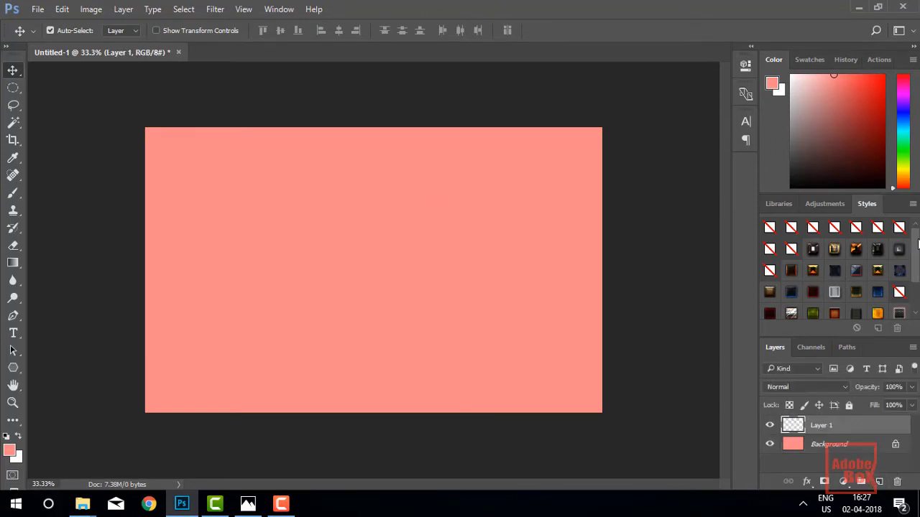
Step: Switch to the Brush tool with the 692 arrow brush preset
click(16, 199)
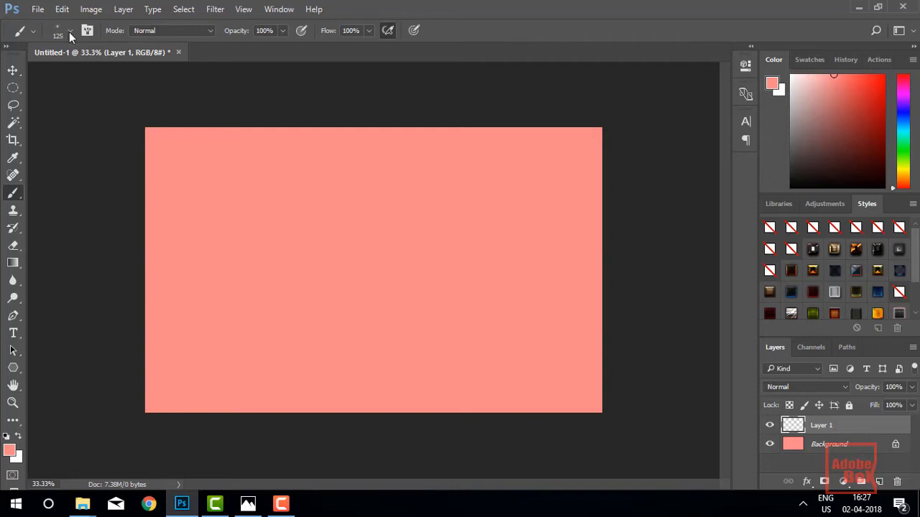
click(69, 32)
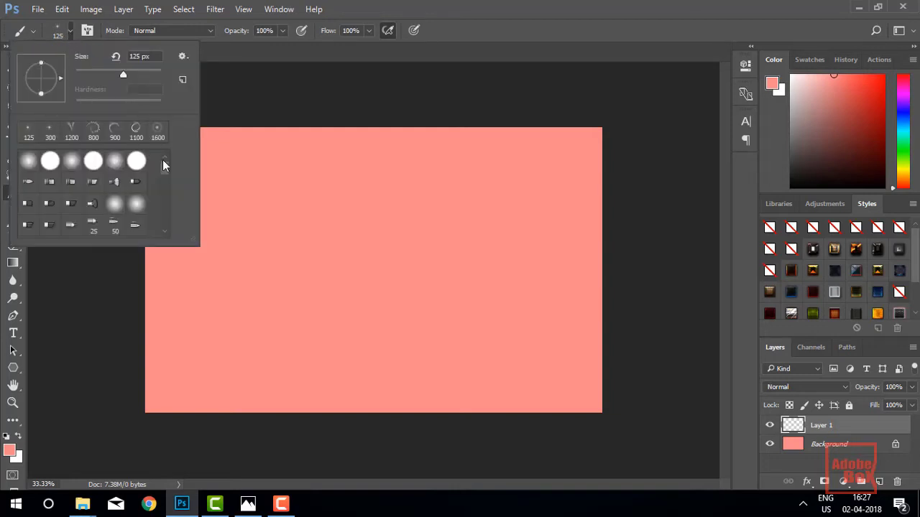
mouse_move(164, 169)
mouse_down()
mouse_move(169, 232)
mouse_move(168, 149)
mouse_move(170, 212)
mouse_move(165, 162)
mouse_move(166, 187)
mouse_up()
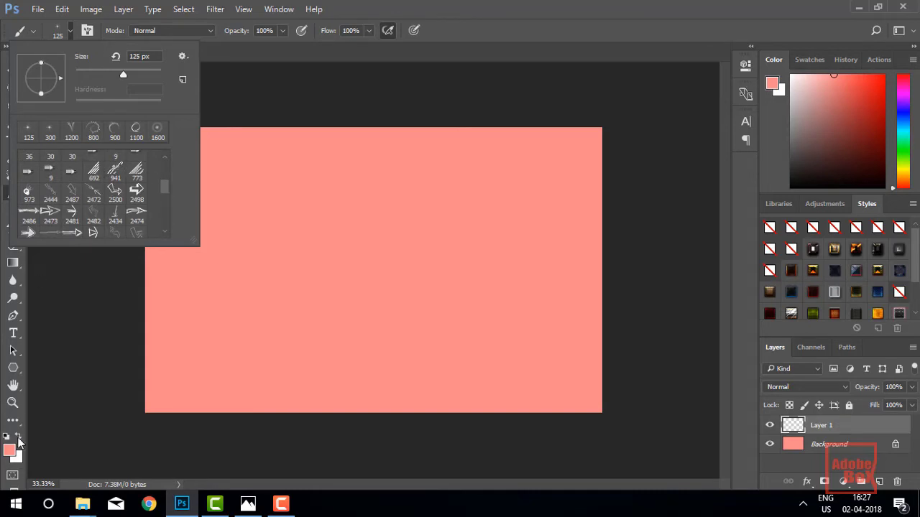
click(93, 171)
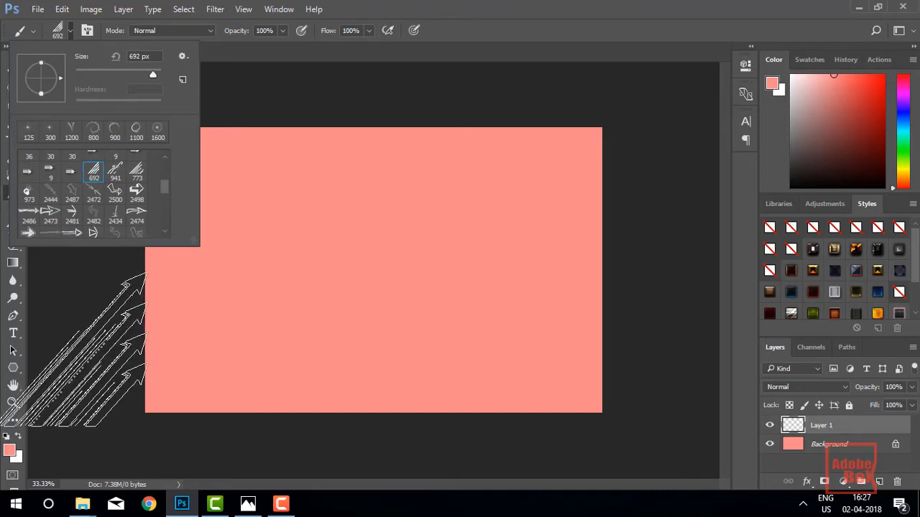
click(542, 27)
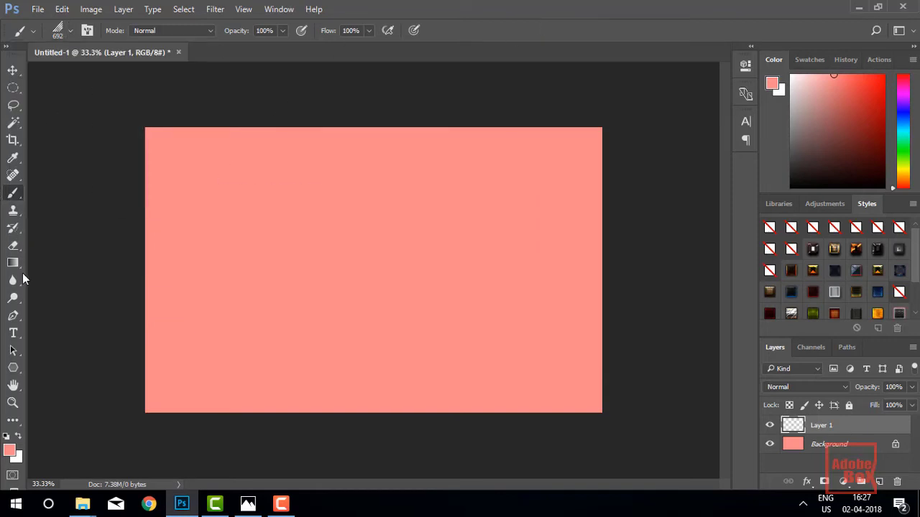
Step: Set the foreground paint colour to near-black (272727)
click(9, 450)
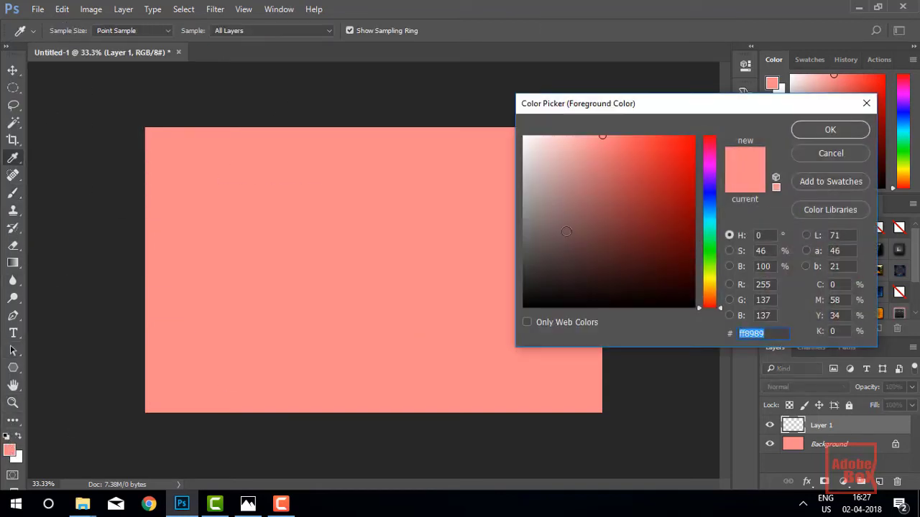
mouse_move(566, 231)
mouse_down()
mouse_move(497, 288)
mouse_move(480, 329)
mouse_up()
click(848, 133)
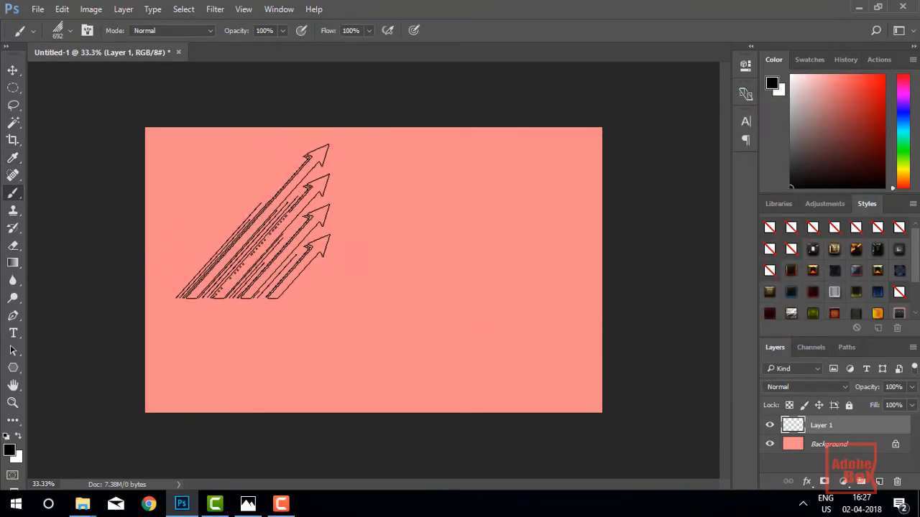
Step: Stamp 400 px black arrows at upper left and a 600 px 941 curly arrow near centre
key(bracketleft)
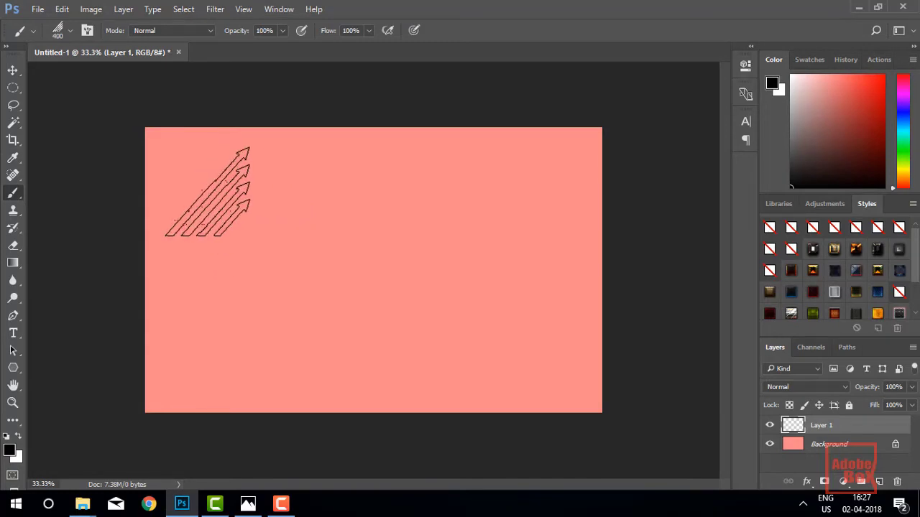
click(205, 192)
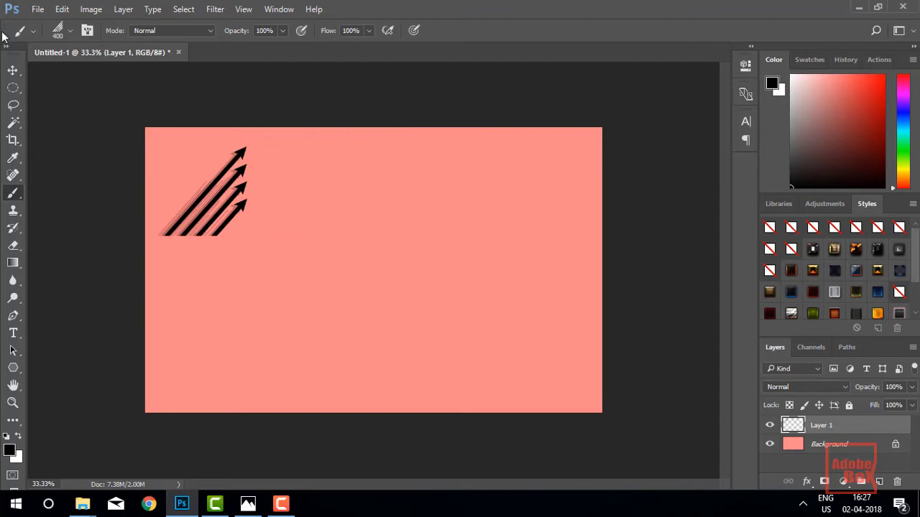
click(69, 30)
click(116, 172)
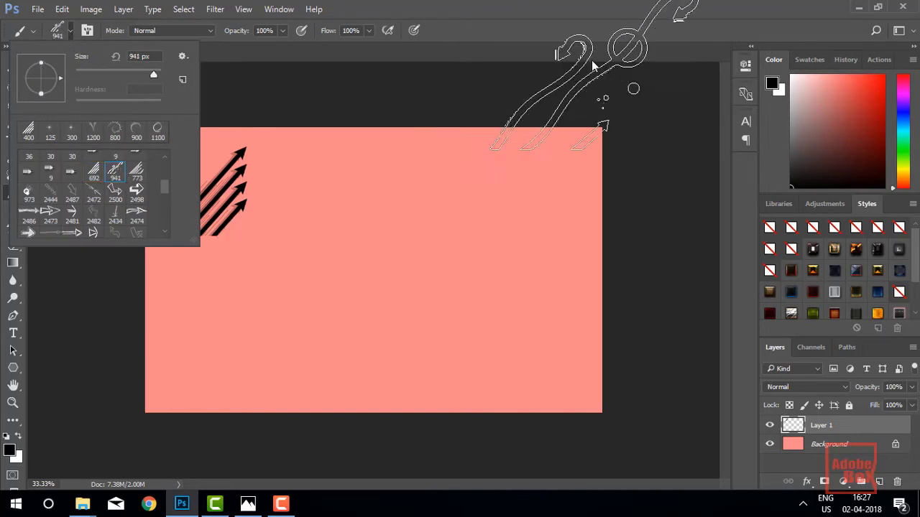
key(Return)
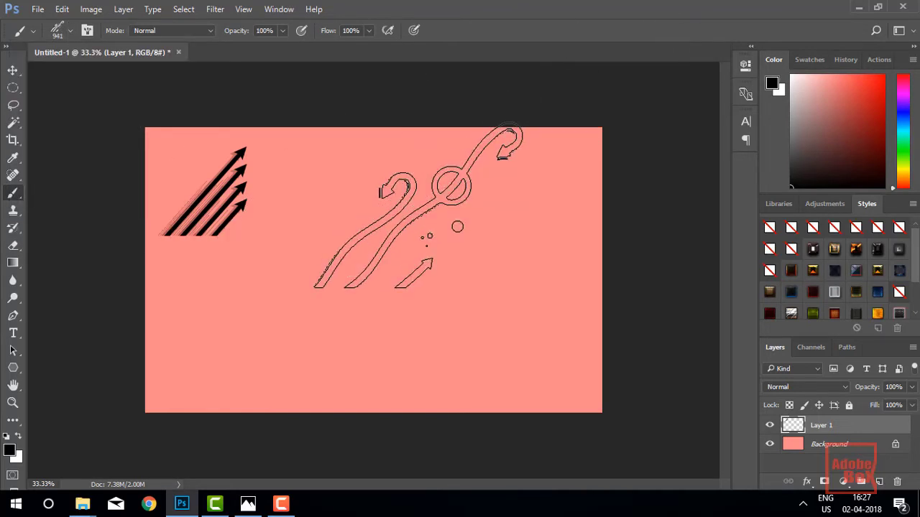
key(bracketleft)
key(bracketleft)
key(bracketleft)
click(308, 202)
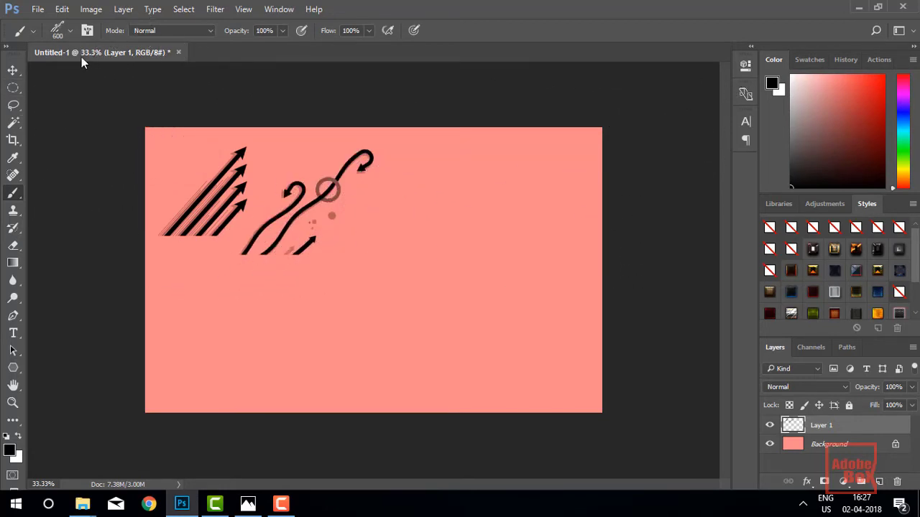
Step: Stamp a 600 px ring of bursting arrows near top centre, then pick the 2487 sketchy arrow brush
click(70, 31)
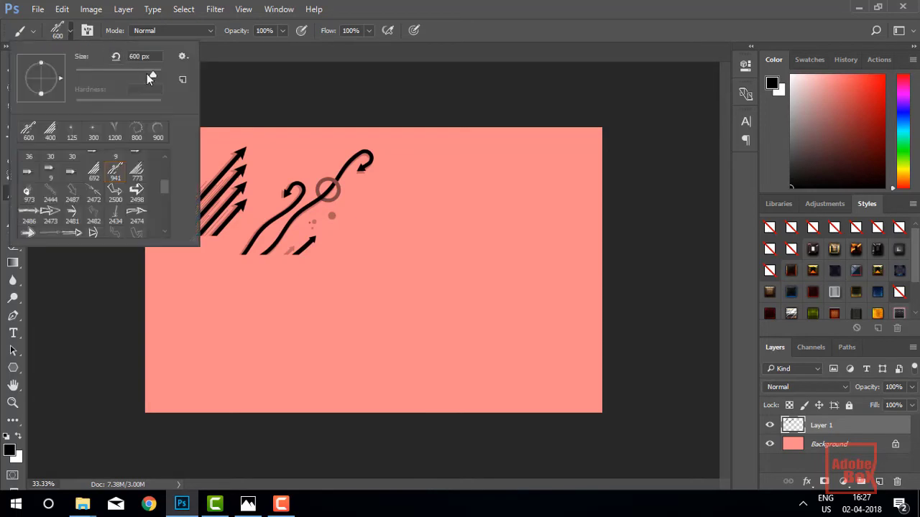
click(27, 194)
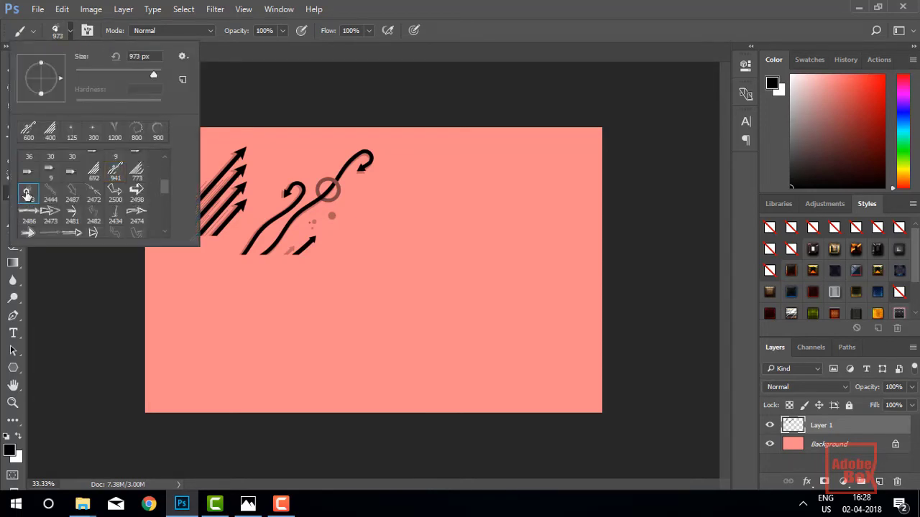
click(594, 25)
key(bracketleft)
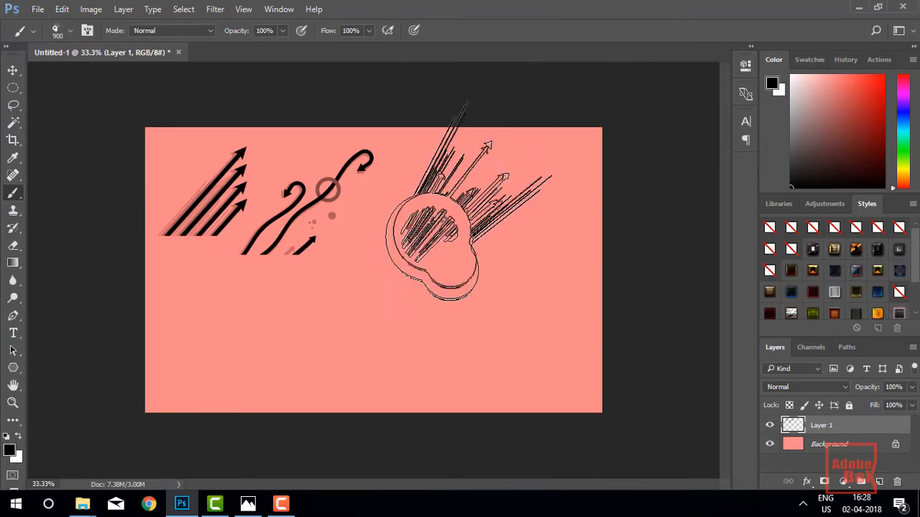
key(bracketleft)
key(bracketleft)
key(bracketleft)
key(bracketleft)
key(bracketright)
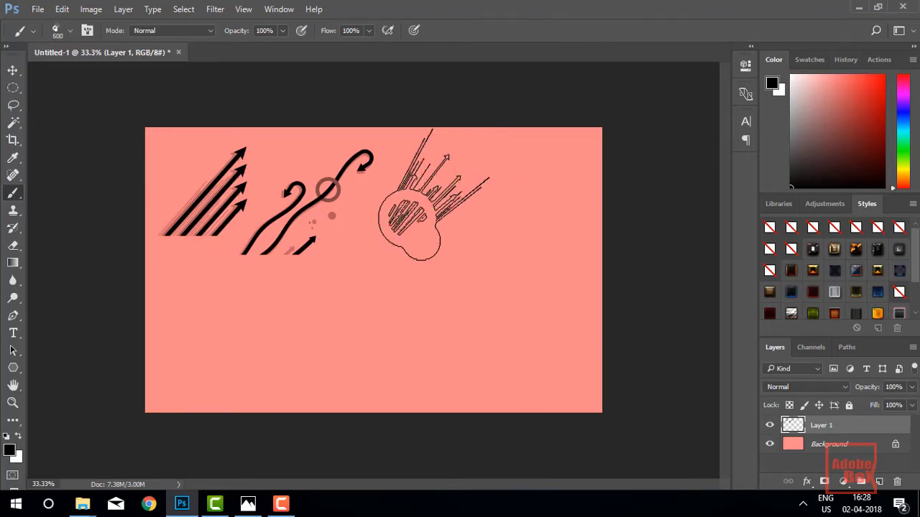
click(434, 195)
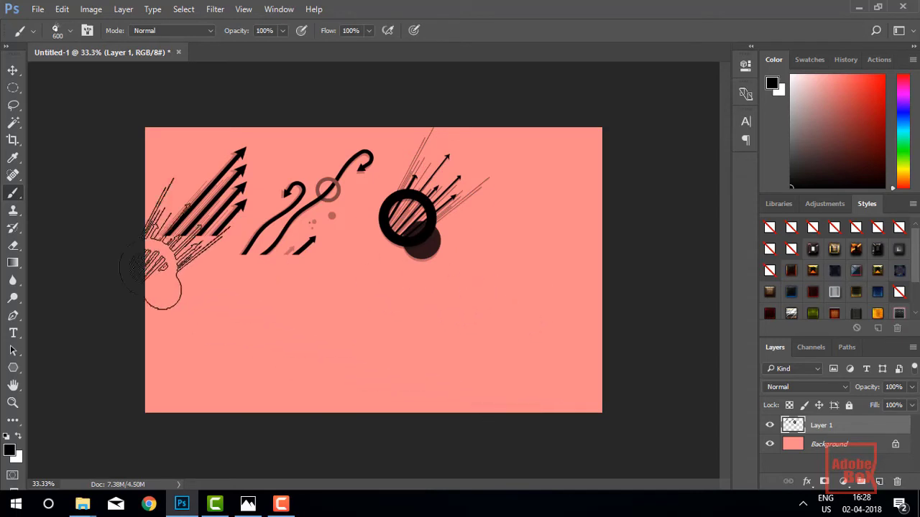
click(72, 30)
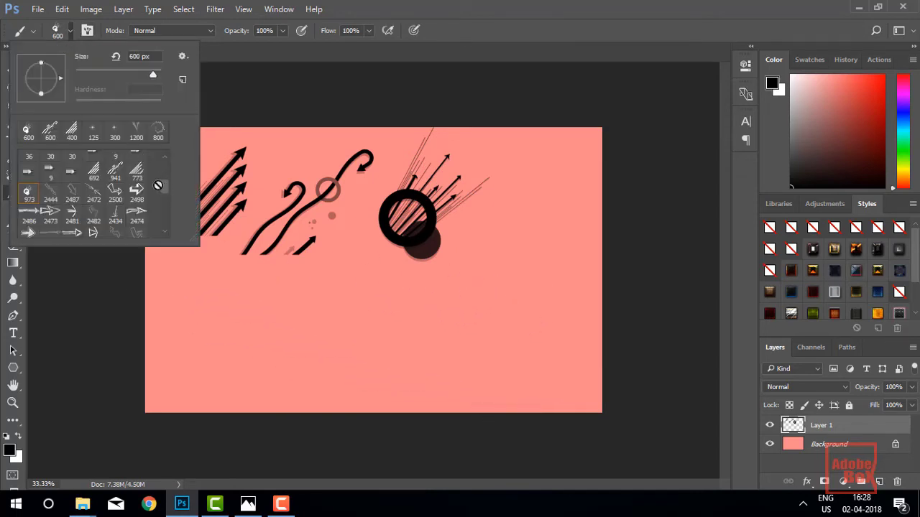
click(70, 193)
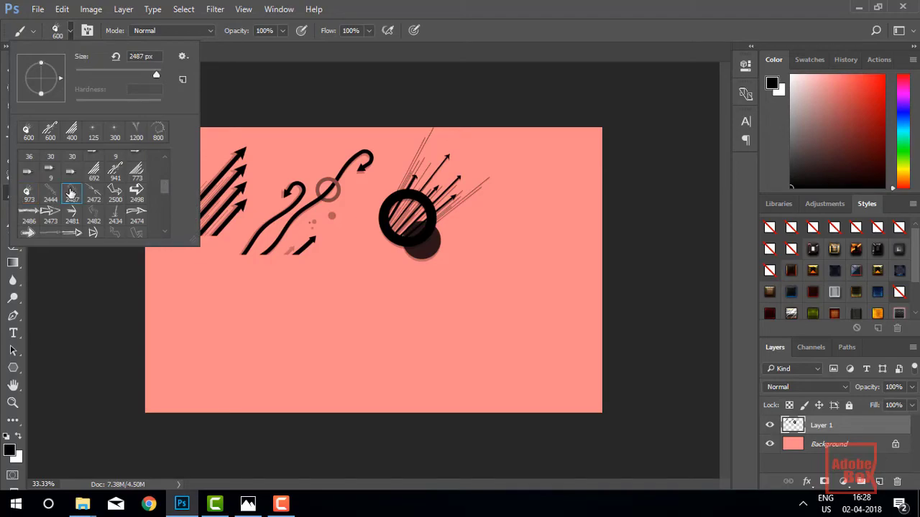
Step: Stamp a smaller 2487 sketchy outline arrow at the top right
click(473, 16)
key(bracketleft)
key(bracketleft)
key(bracketleft)
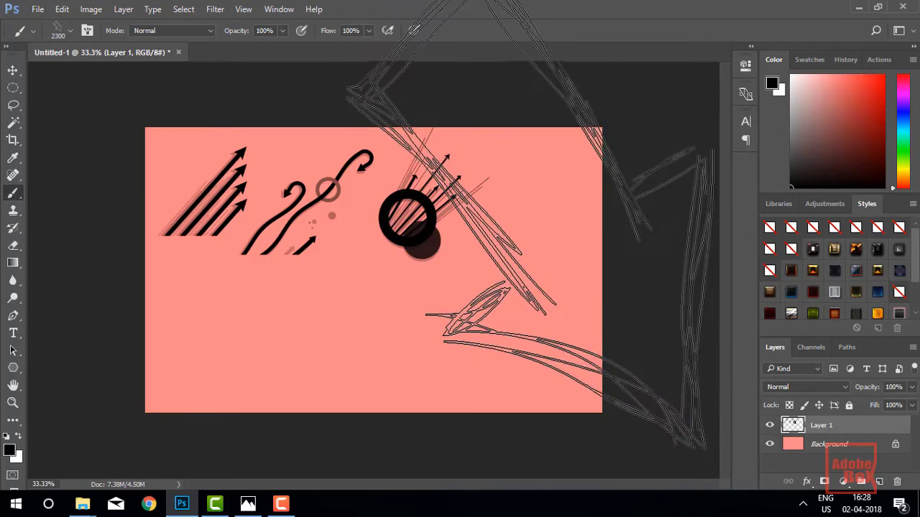
key(bracketleft)
key(bracketleft)
key(bracketleft)
key(bracketleft)
key(bracketleft)
key(bracketleft)
key(bracketleft)
key(bracketleft)
key(bracketleft)
key(bracketleft)
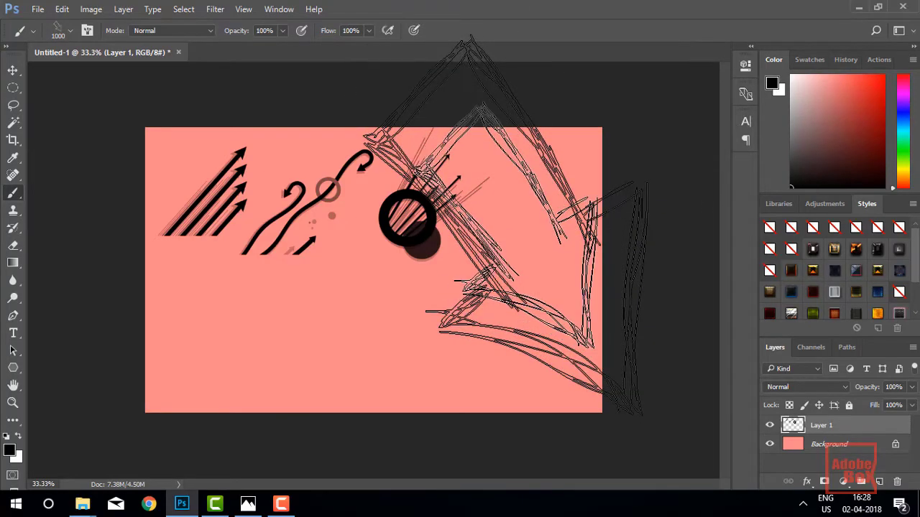
key(bracketleft)
key(bracketleft)
key(bracketleft)
key(bracketleft)
key(bracketleft)
key(bracketleft)
key(bracketleft)
key(bracketleft)
click(530, 209)
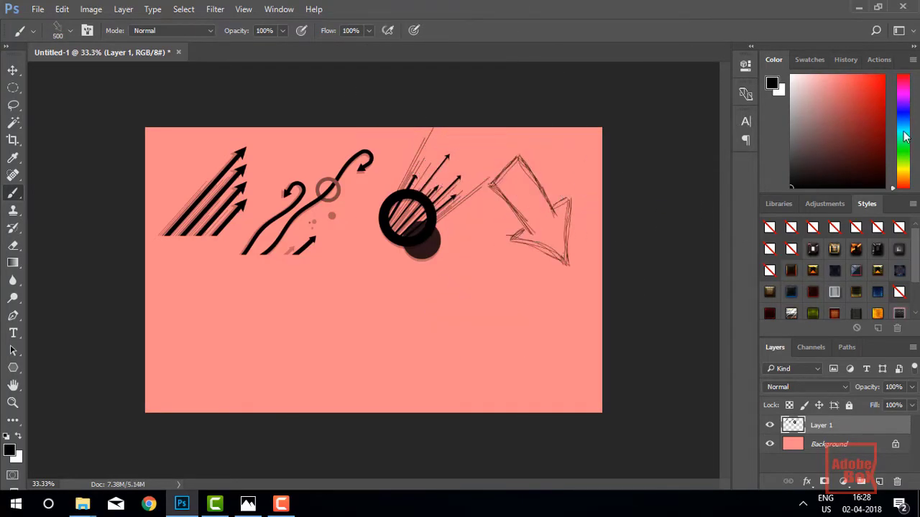
Step: Stamp a shrunken 2451 rough bold arrow at the lower left
click(70, 31)
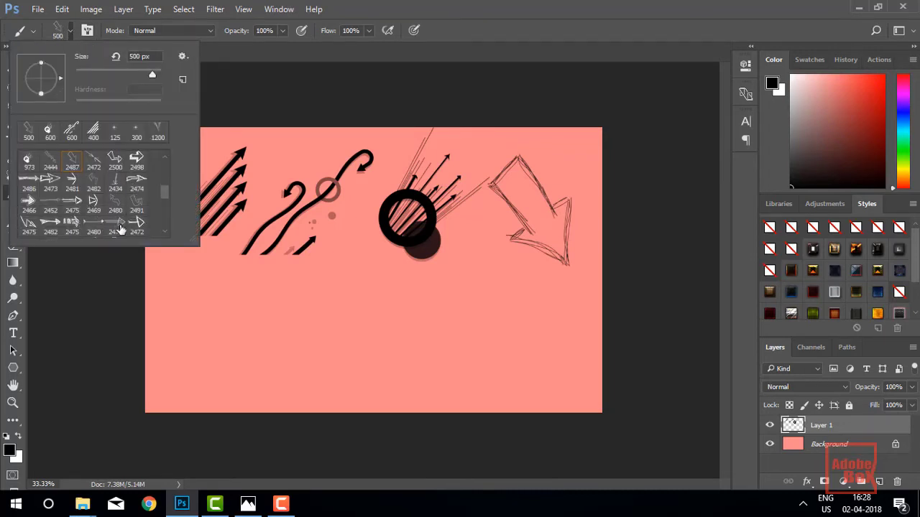
scroll(81, 229, down, 1)
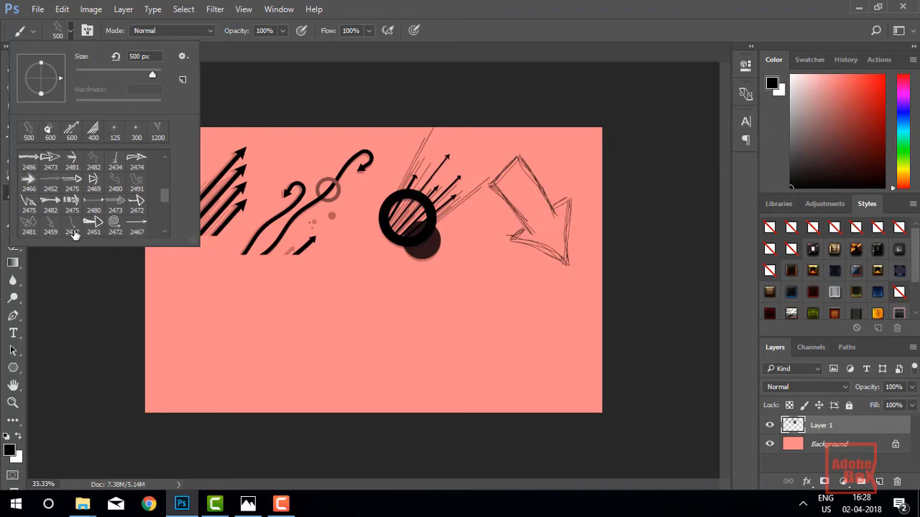
click(93, 229)
click(557, 42)
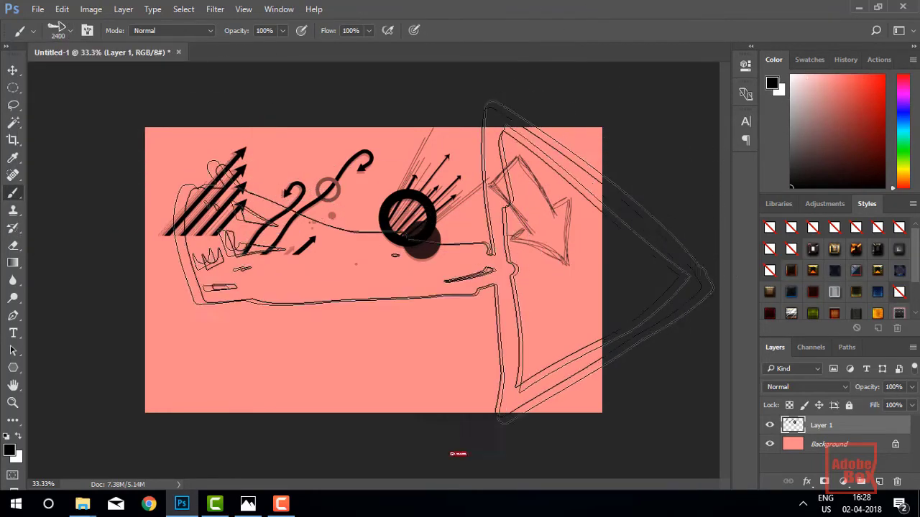
key(bracketleft)
key(bracketleft)
key(bracketleft)
key(bracketleft)
key(bracketleft)
key(bracketleft)
key(bracketleft)
key(bracketleft)
key(bracketleft)
key(bracketleft)
key(bracketleft)
key(bracketleft)
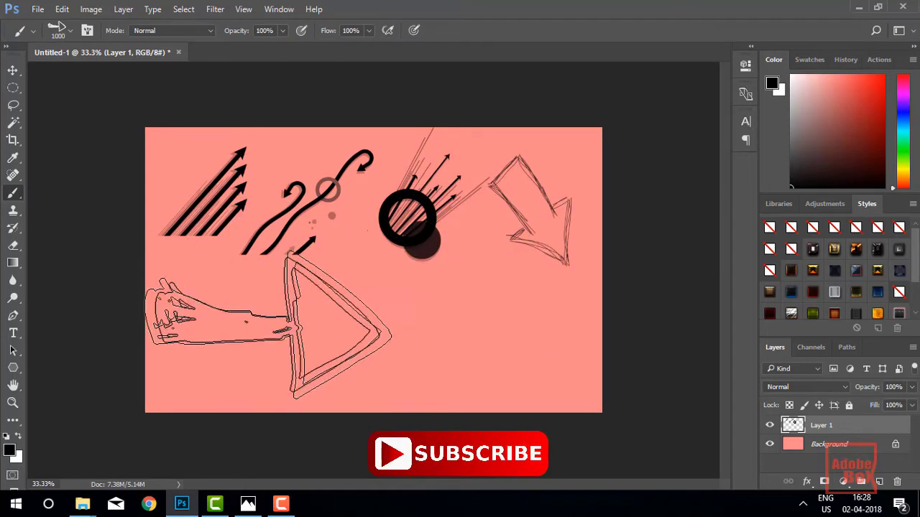
key(bracketleft)
key(bracketleft)
key(bracketleft)
click(234, 324)
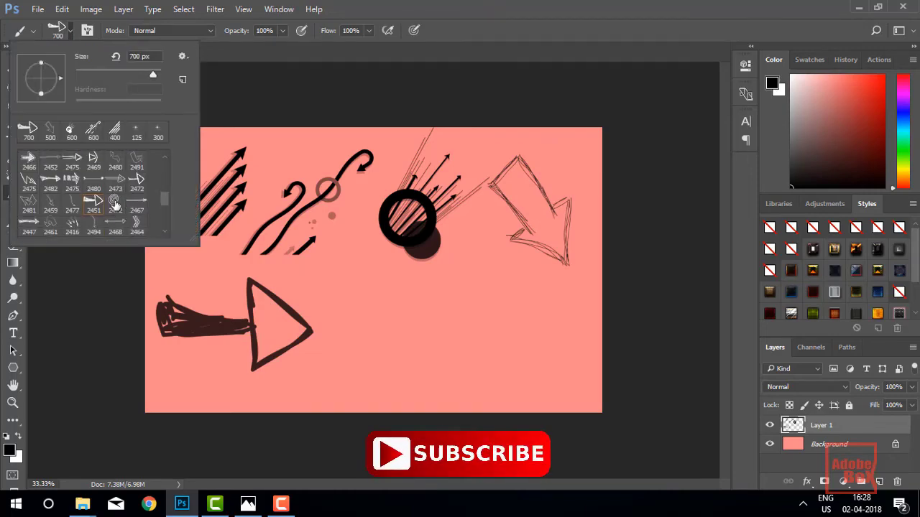
Step: Stamp a 500 px 2472 spiral arrow below the canvas centre
click(114, 203)
key(Return)
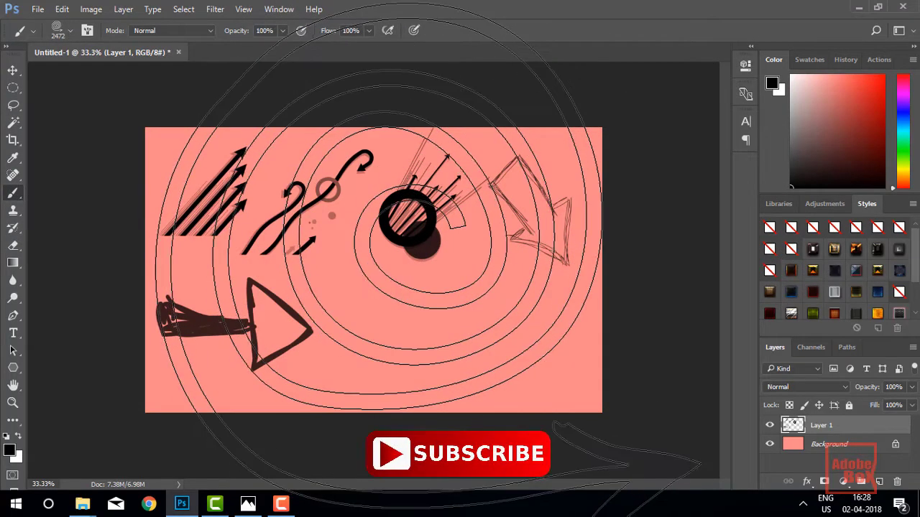
key(bracketleft)
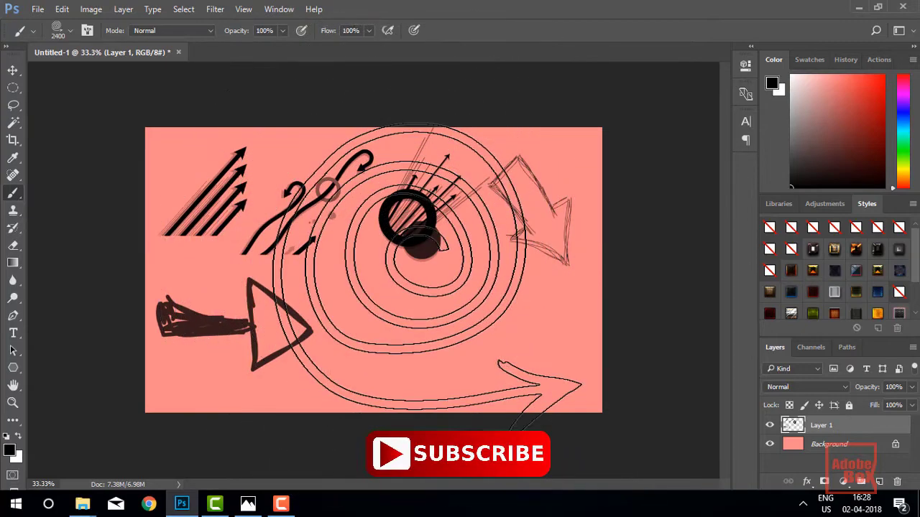
key(bracketleft)
key(bracketleft)
key(bracketleft)
click(384, 313)
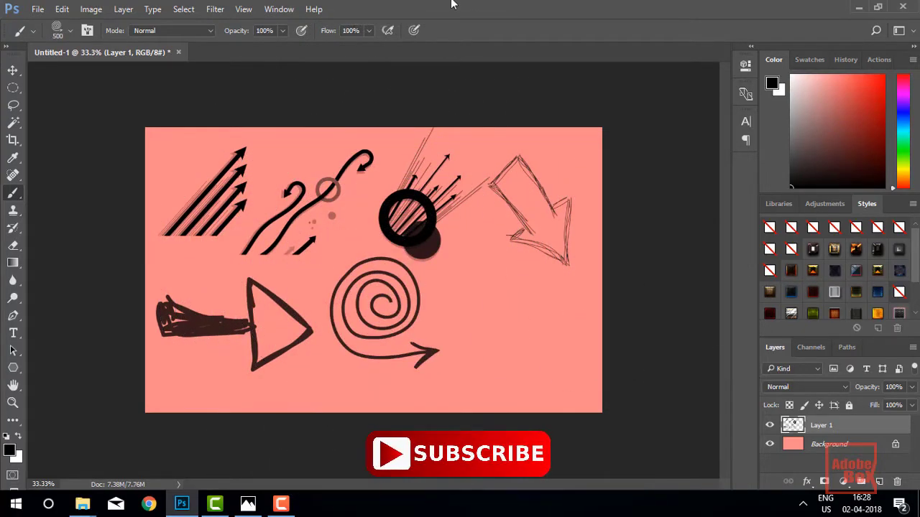
click(69, 29)
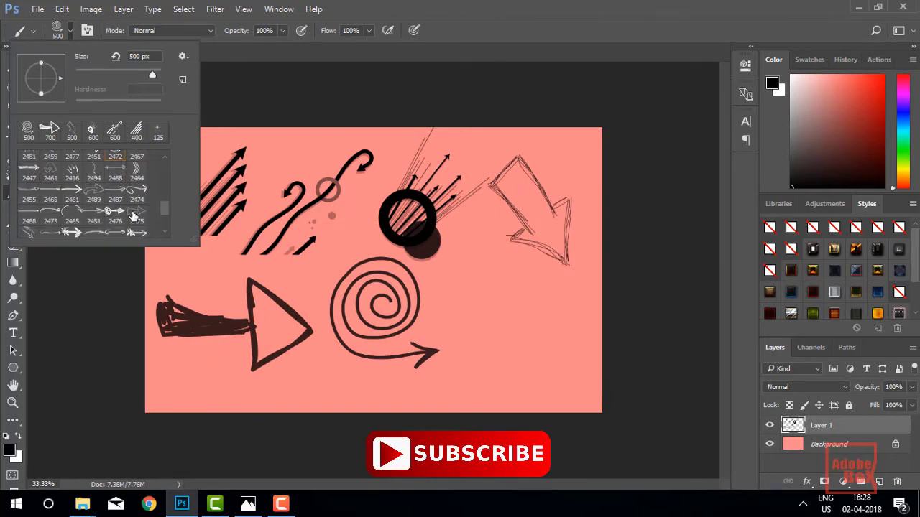
Step: Stamp a 300 px 2460 circled double-chevron arrow beside the spiral, undoing the extra stamp
scroll(133, 215, down, 2)
scroll(147, 219, down, 1)
scroll(148, 219, down, 1)
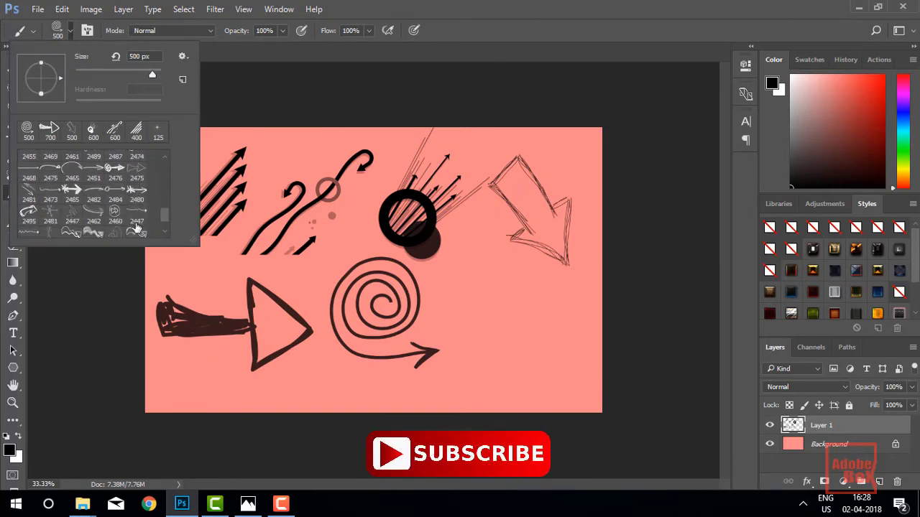
click(115, 212)
click(526, 46)
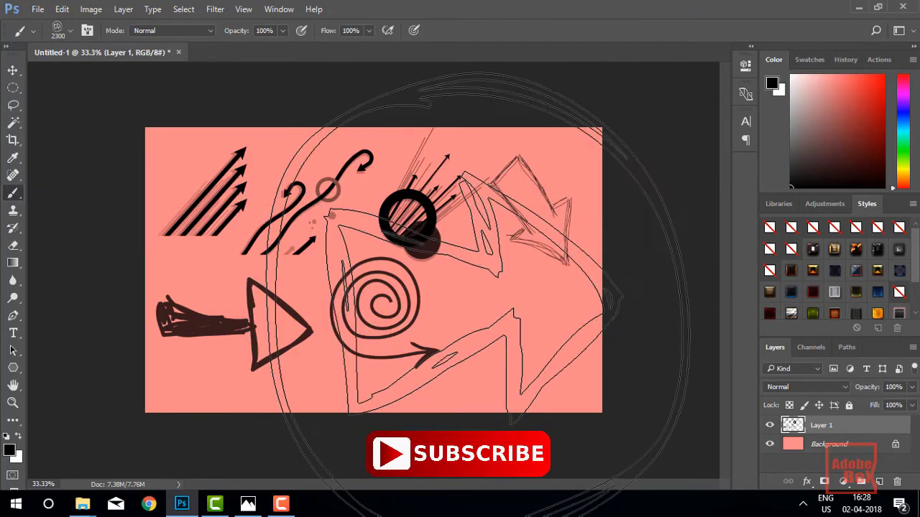
key(bracketleft)
key(bracketleft)
key(bracketleft)
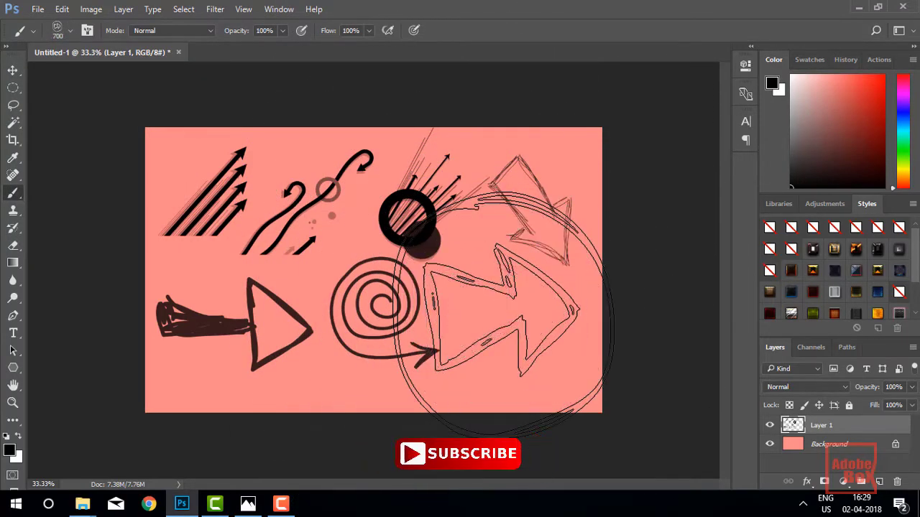
key(bracketleft)
key(bracketleft)
key(bracketleft)
click(466, 291)
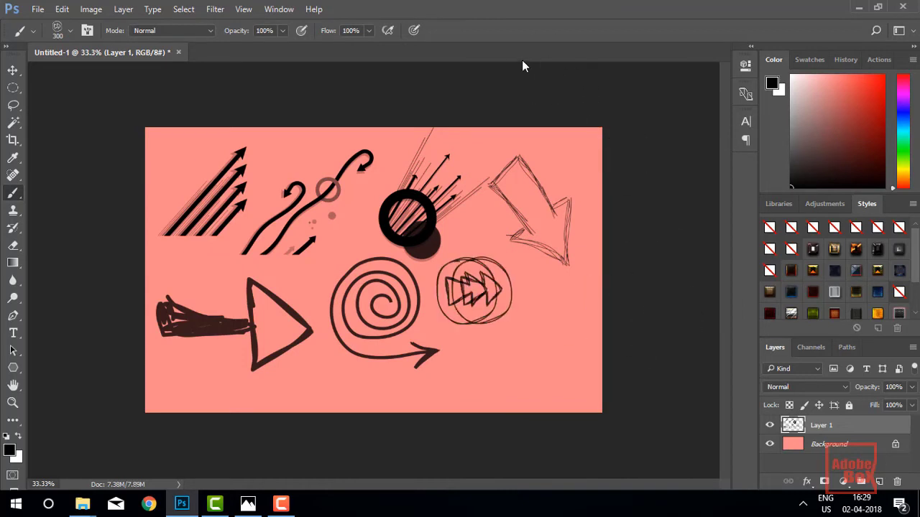
key(ctrl+z)
key(ctrl+z)
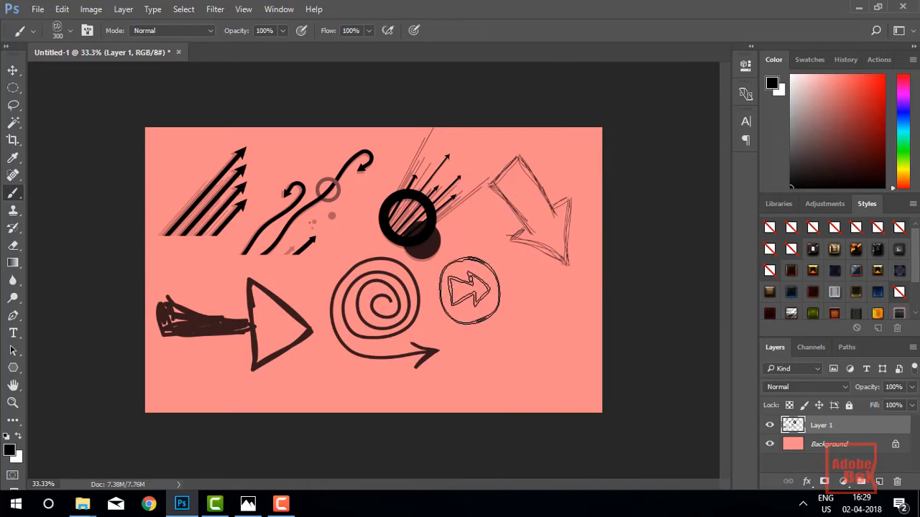
Step: Stamp a 400 px 2486 outline arrow, rotated to point down, at lower right
click(71, 30)
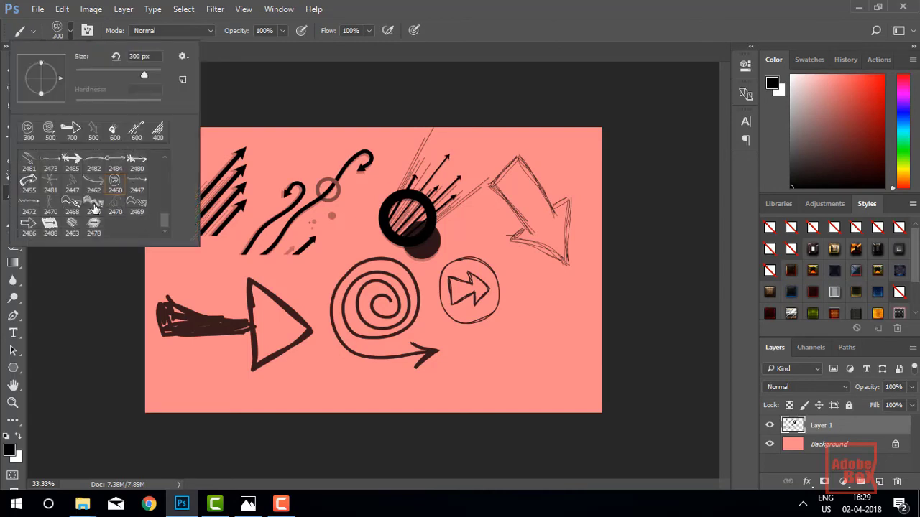
click(30, 227)
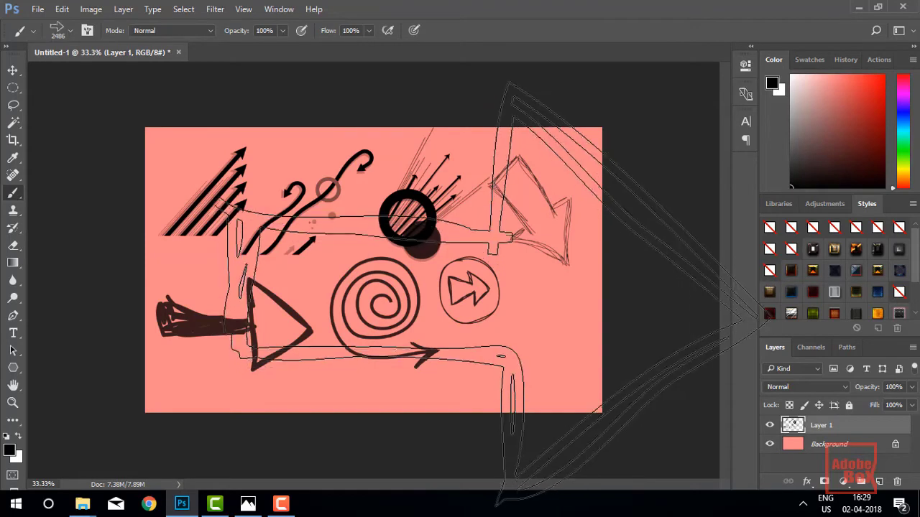
key(bracketleft)
key(bracketleft)
key(bracketleft)
key(bracketleft)
key(bracketleft)
key(bracketleft)
key(bracketleft)
key(bracketleft)
key(bracketleft)
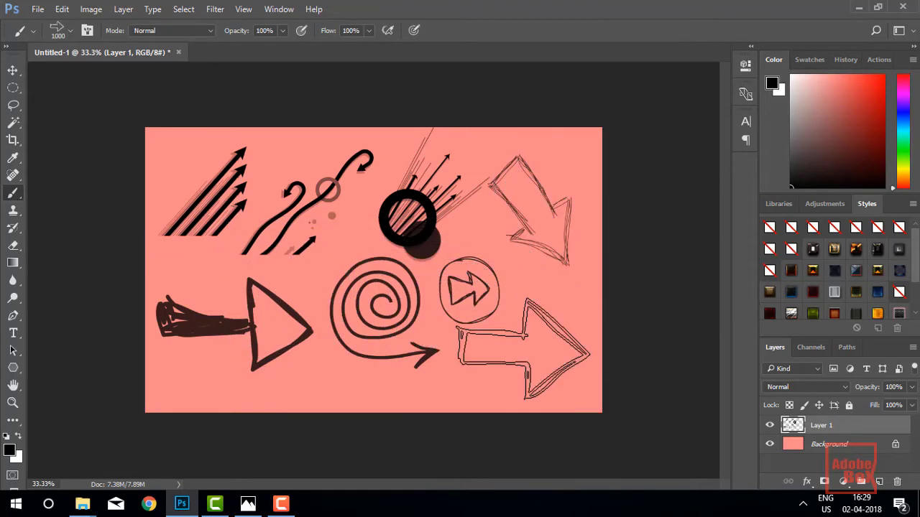
key(bracketleft)
key(bracketleft)
key(bracketleft)
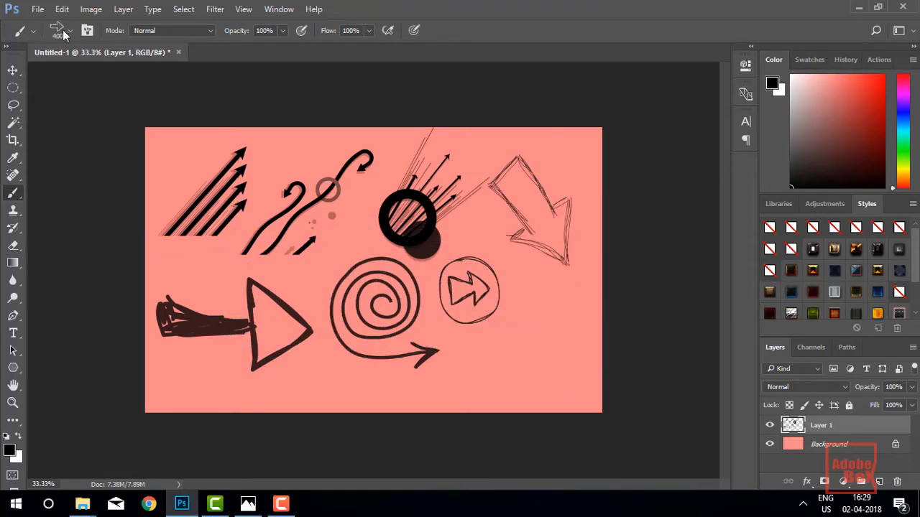
click(69, 29)
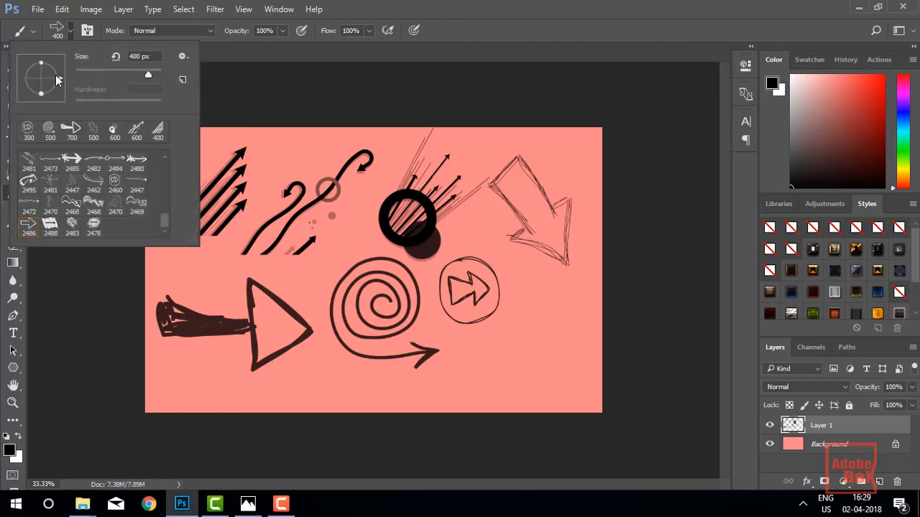
drag(56, 74, 45, 91)
click(554, 12)
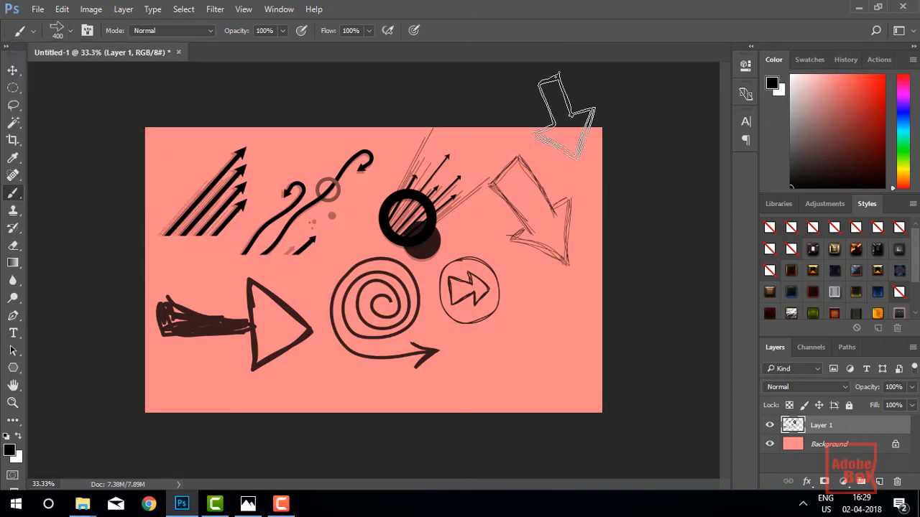
click(552, 323)
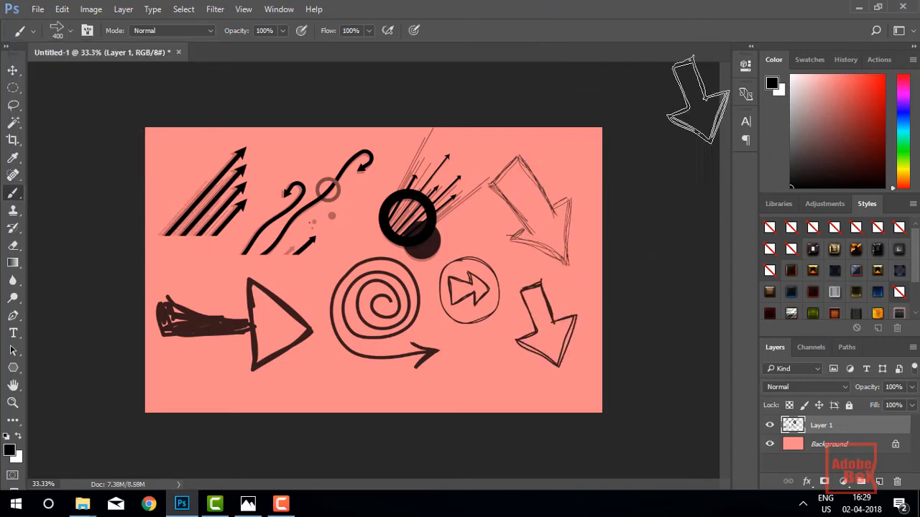